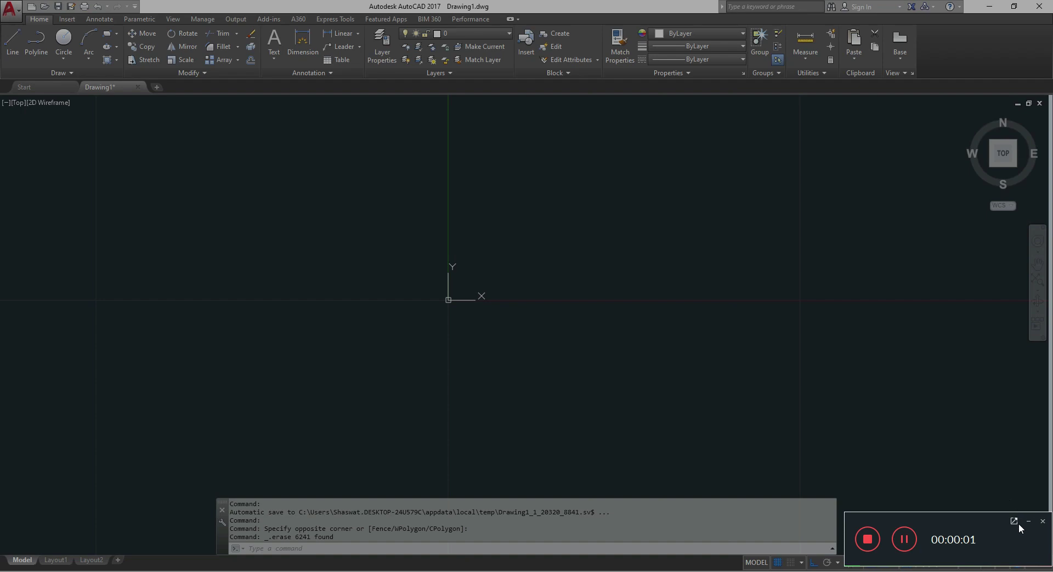
Pan the empty drawing view to reposition the origin
{"action": "left_click", "coordinate": [1027, 519]}
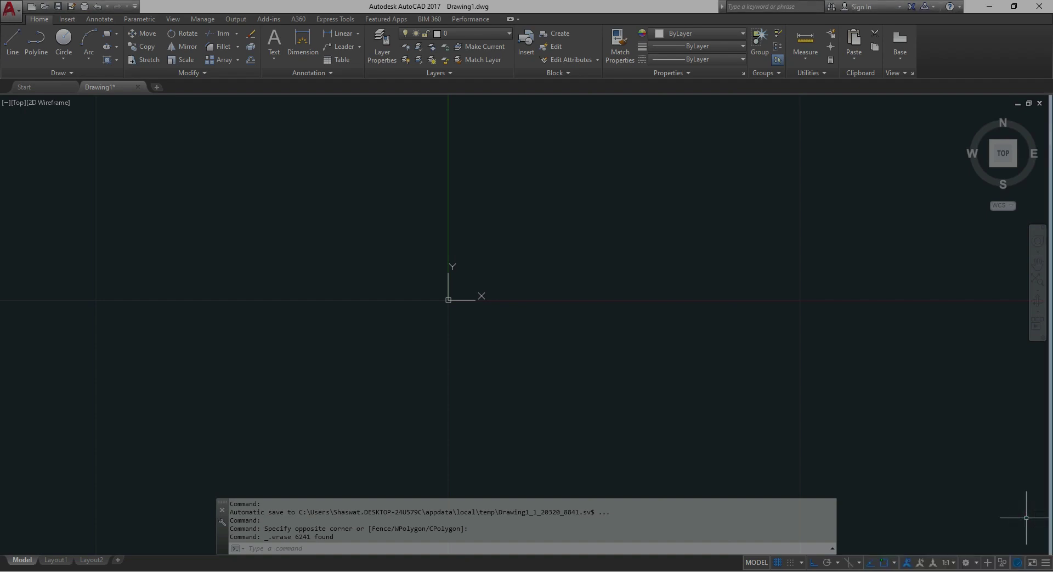
{"action": "scroll", "coordinate": [444, 349], "scroll_direction": "down", "scroll_amount": 4}
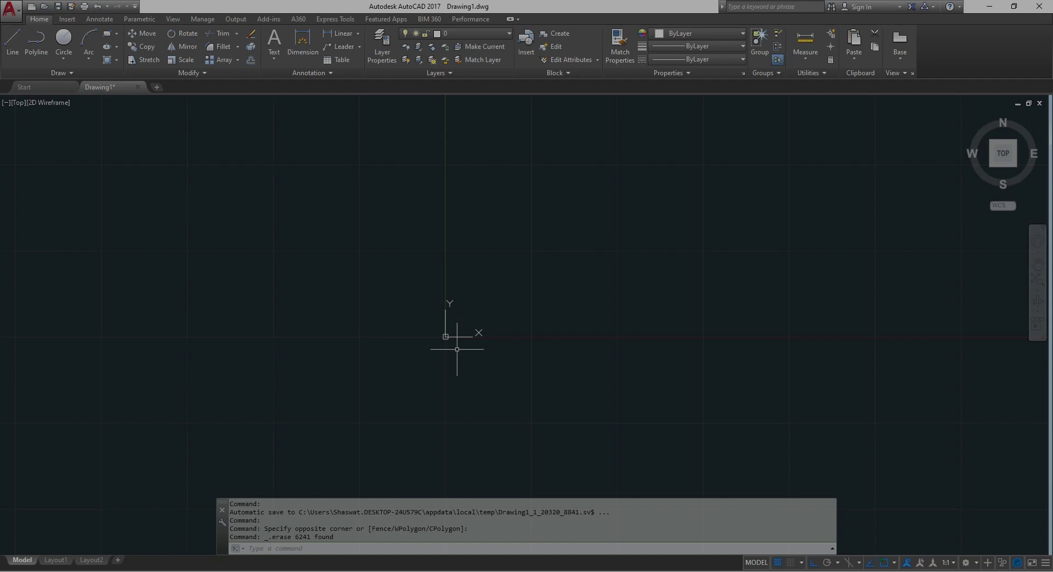
{"action": "scroll", "coordinate": [603, 346], "scroll_direction": "up", "scroll_amount": 2}
{"action": "middle_click_drag", "start_coordinate": [497, 185], "coordinate": [400, 242]}
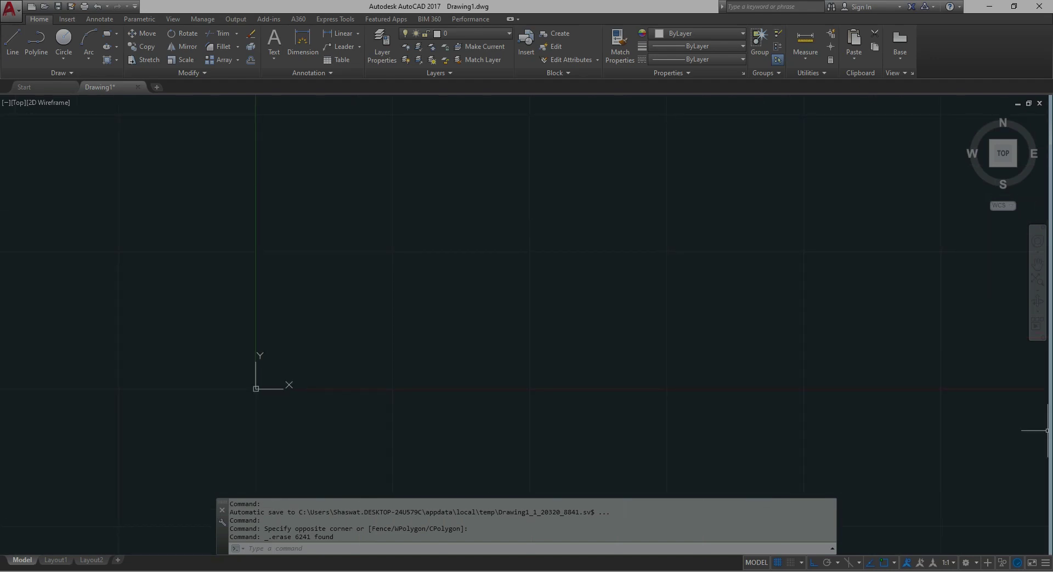
Import download (30).pdf through Import PDF with the default settings
{"action": "left_click", "coordinate": [10, 18]}
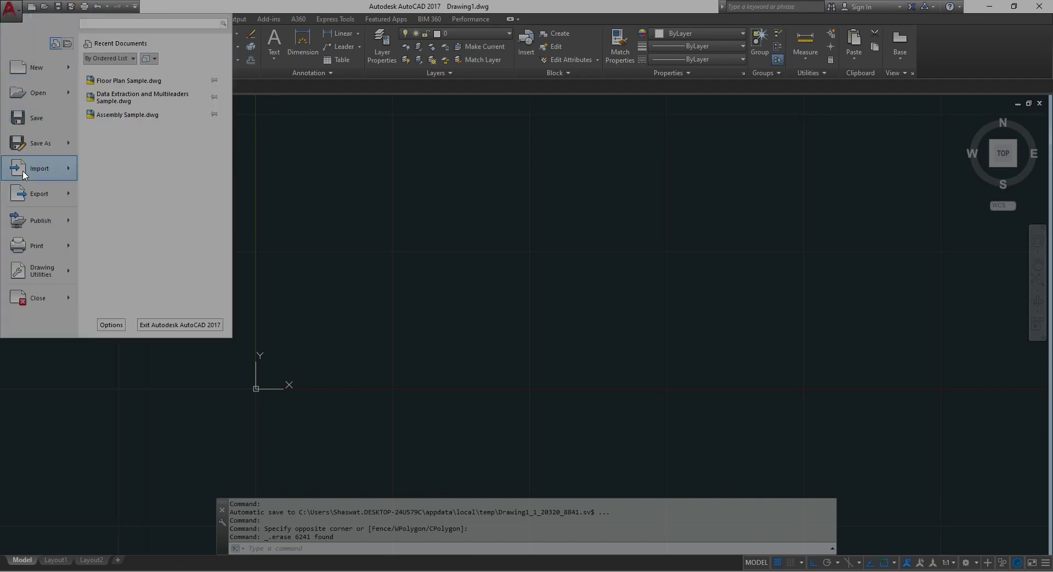
{"action": "mouse_move", "coordinate": [38, 168]}
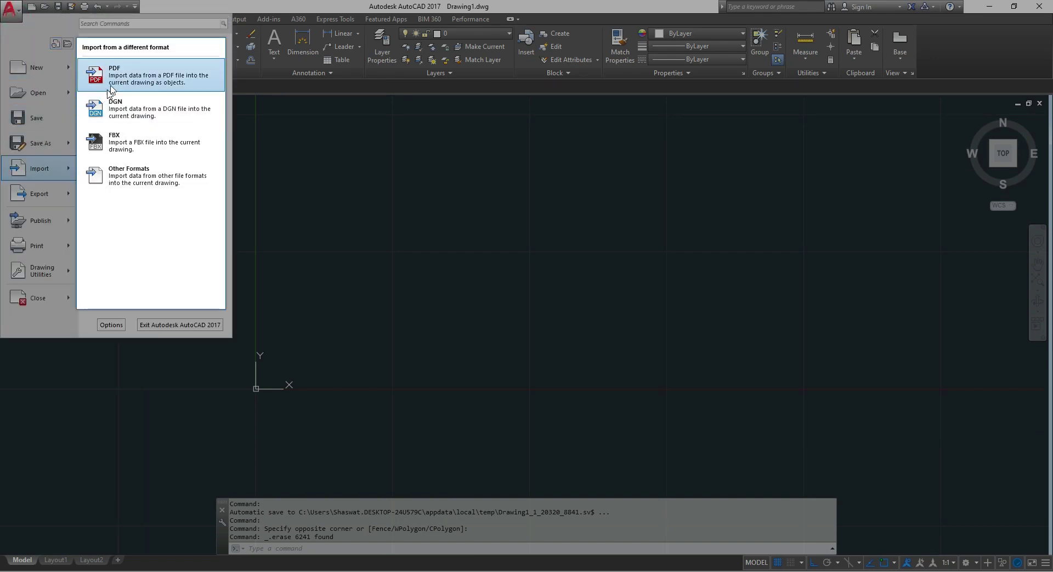
{"action": "left_click", "coordinate": [115, 81]}
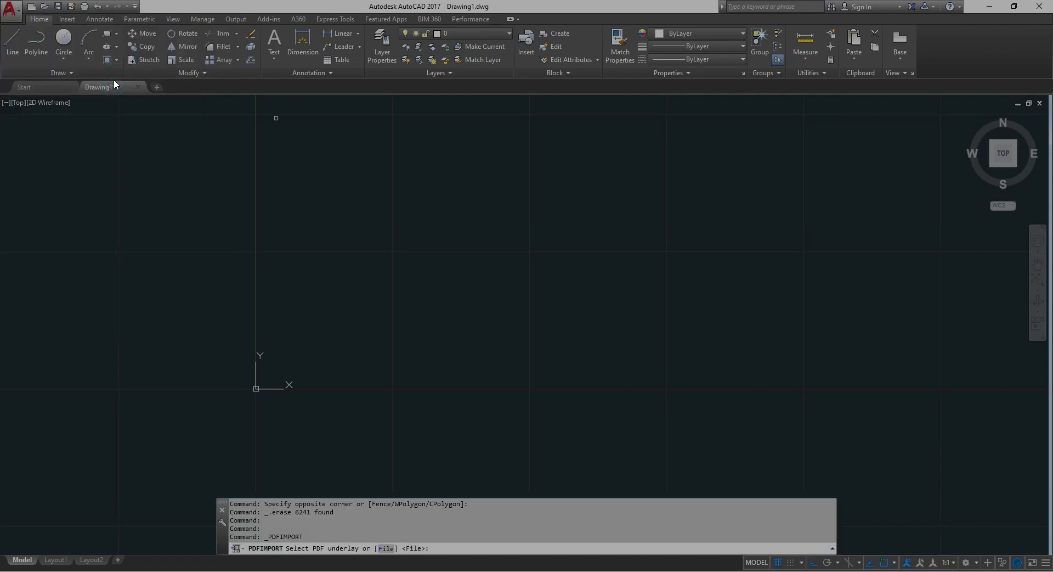
{"action": "left_click", "coordinate": [390, 552]}
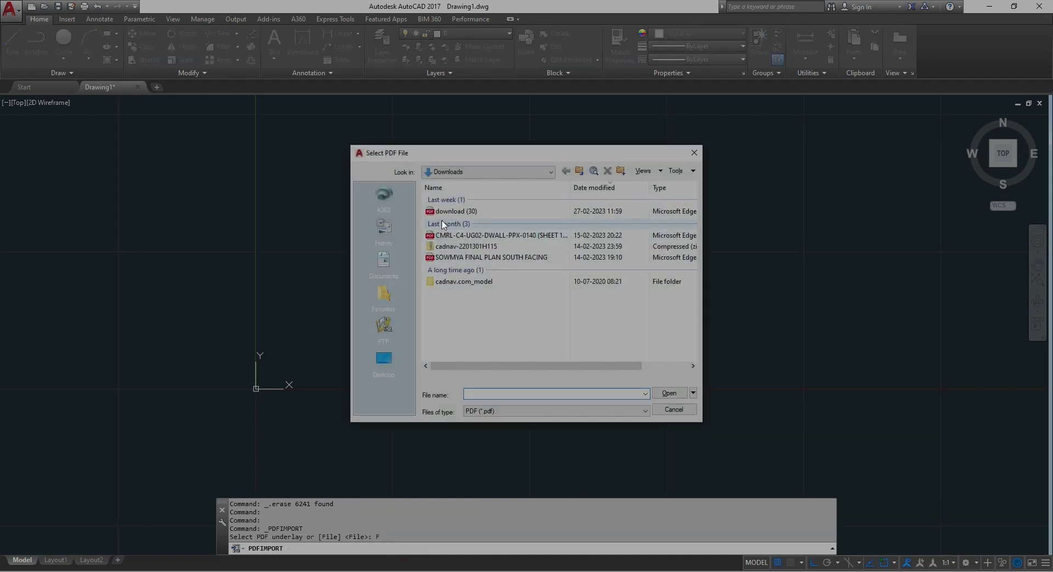
{"action": "left_click", "coordinate": [448, 211]}
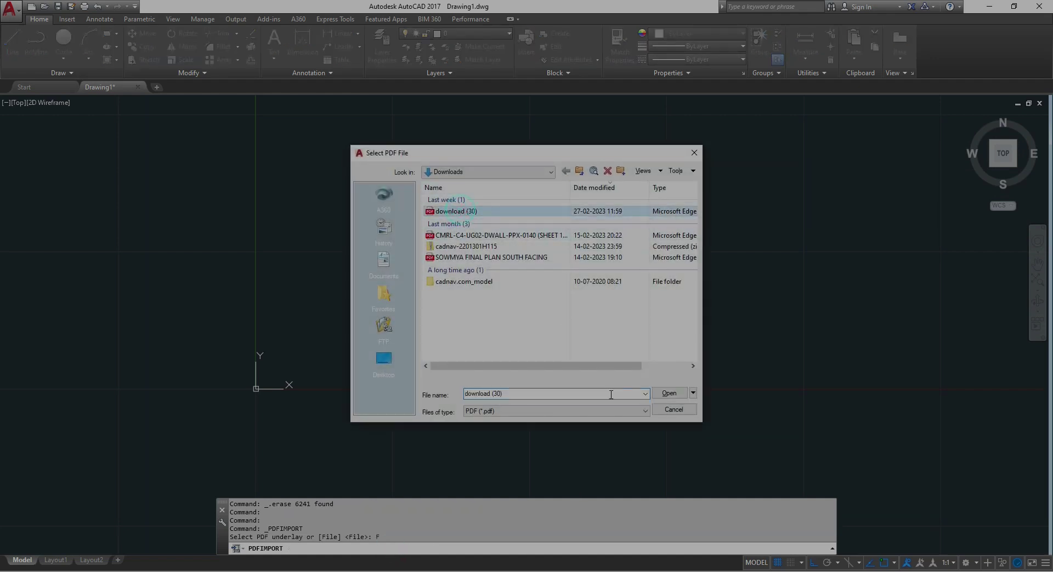
{"action": "left_click", "coordinate": [665, 396]}
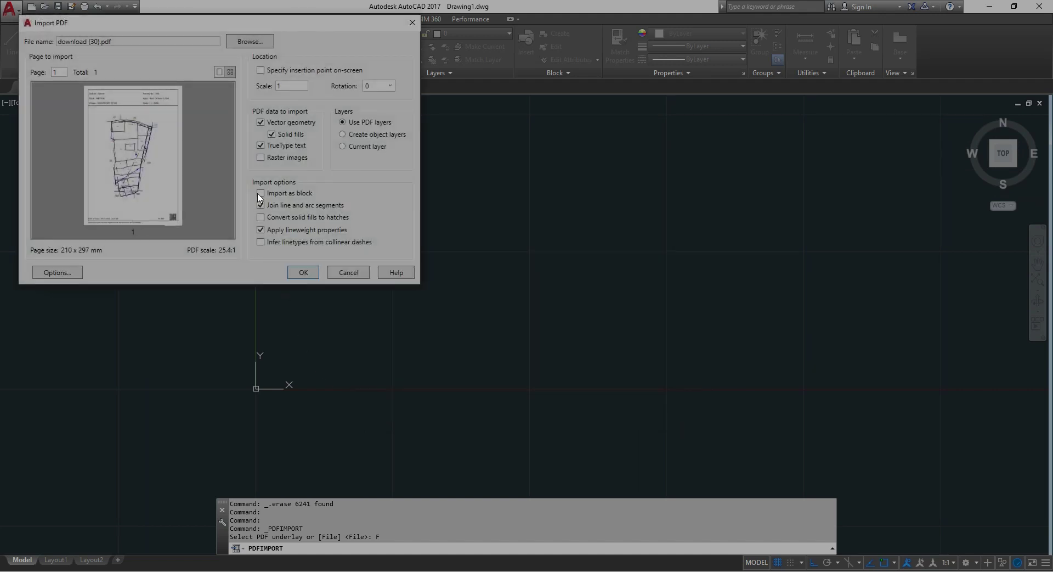
{"action": "left_click_drag", "start_coordinate": [80, 24], "coordinate": [282, 55]}
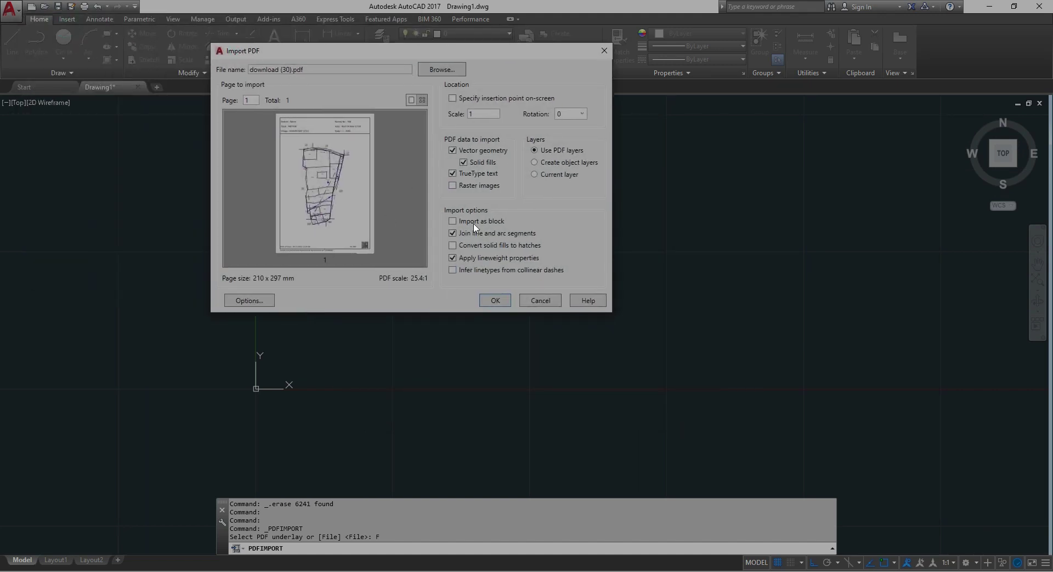
{"action": "left_click", "coordinate": [495, 300]}
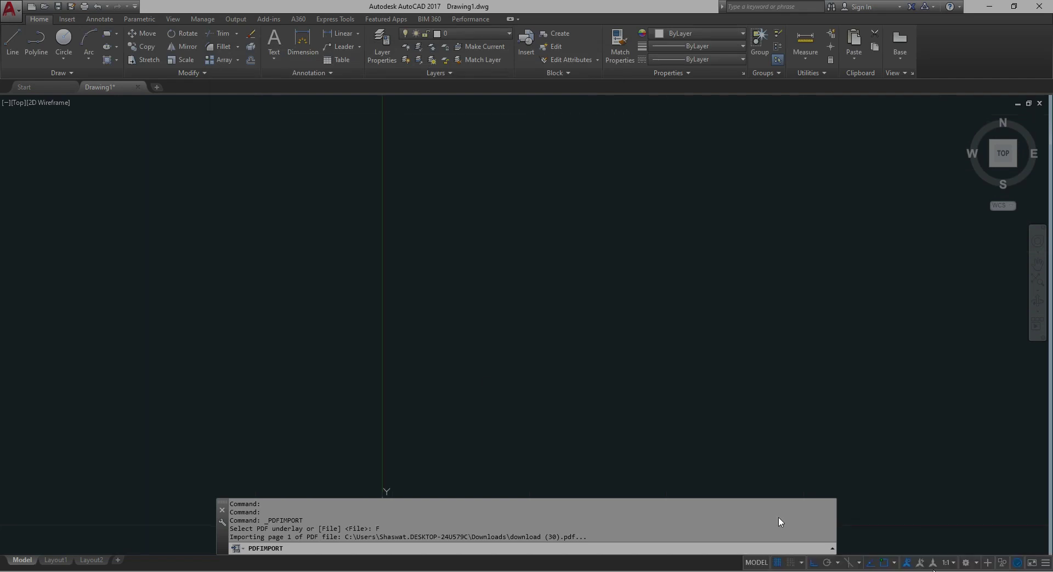
Erase the imported page border, hatches and small objects near the origin
{"action": "scroll", "coordinate": [312, 282], "scroll_direction": "down", "scroll_amount": 3}
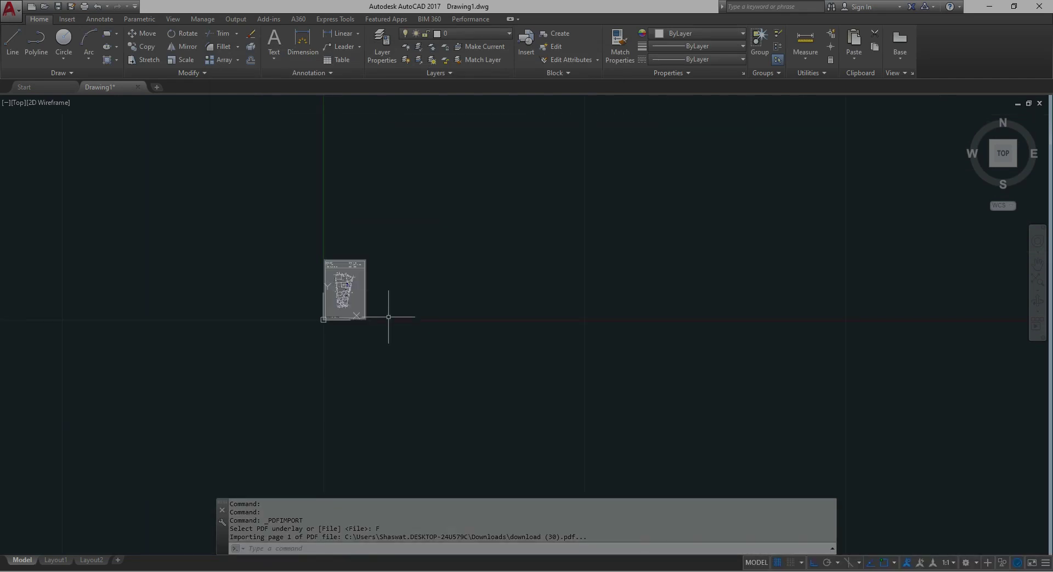
{"action": "scroll", "coordinate": [389, 316], "scroll_direction": "up", "scroll_amount": 2}
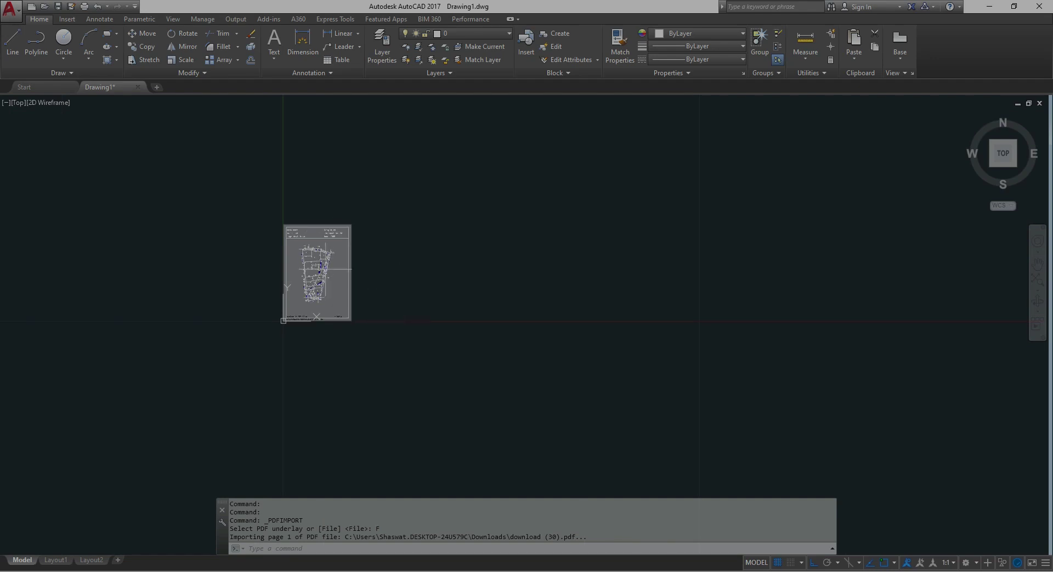
{"action": "left_click", "coordinate": [438, 329]}
{"action": "left_click", "coordinate": [336, 306]}
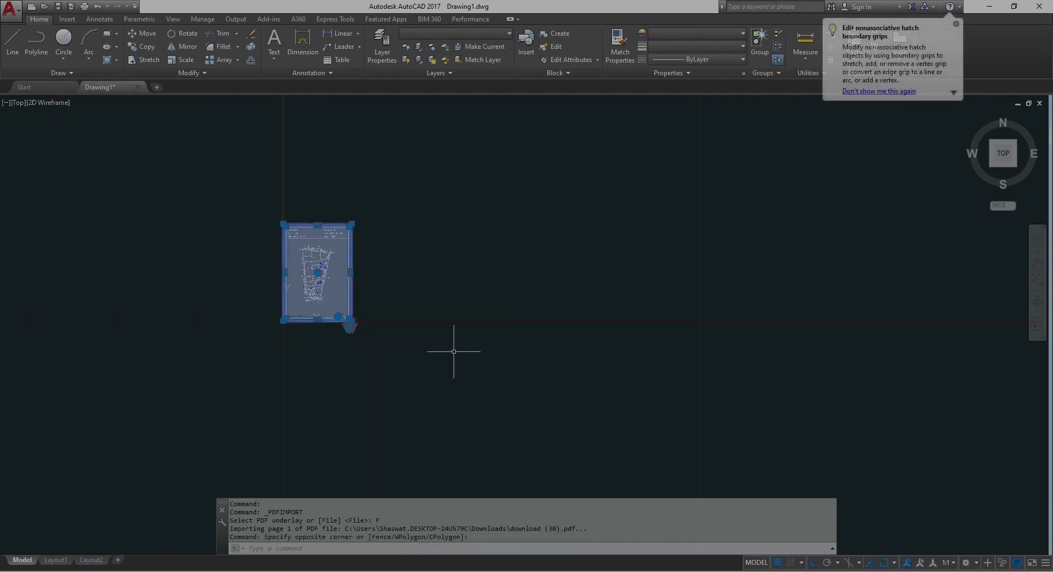
{"action": "key", "text": "Delete"}
{"action": "left_click", "coordinate": [316, 321]}
{"action": "left_click", "coordinate": [270, 314]}
{"action": "key", "text": "Delete"}
Delete the unwanted and stray text beside the plan
{"action": "left_click", "coordinate": [359, 238]}
{"action": "left_click", "coordinate": [329, 206]}
{"action": "key", "text": "Delete"}
{"action": "scroll", "coordinate": [316, 225], "scroll_direction": "up", "scroll_amount": 5}
{"action": "left_click", "coordinate": [375, 259]}
{"action": "left_click", "coordinate": [323, 211]}
{"action": "key", "text": "Delete"}
Delete the remaining text groups, including the small texts below the plan
{"action": "left_click", "coordinate": [294, 260]}
{"action": "left_click", "coordinate": [224, 216]}
{"action": "key", "text": "Delete"}
{"action": "left_click", "coordinate": [357, 488]}
{"action": "left_click", "coordinate": [249, 432]}
{"action": "key", "text": "Delete"}
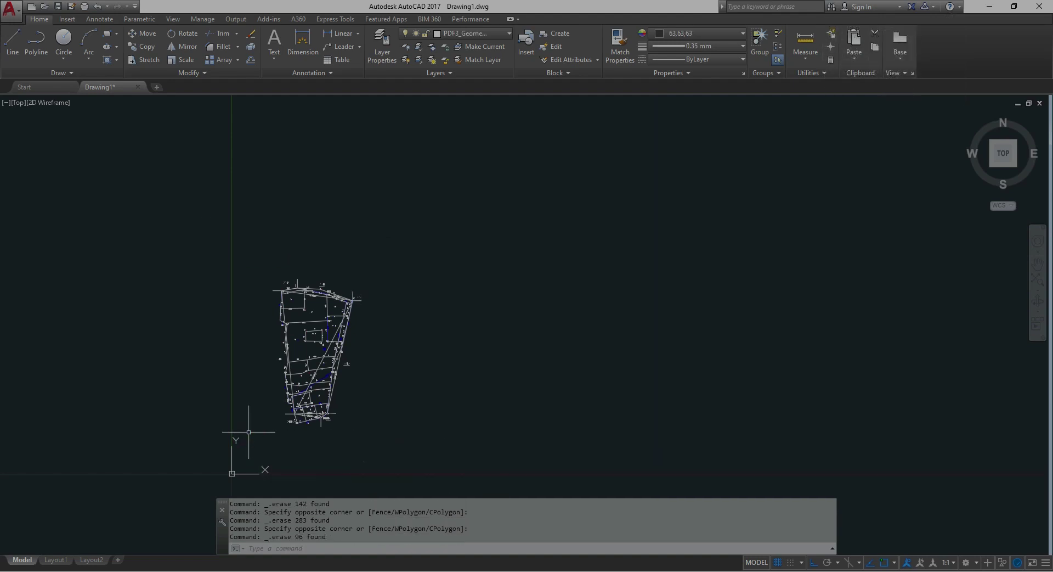
{"action": "scroll", "coordinate": [327, 361], "scroll_direction": "up", "scroll_amount": 2}
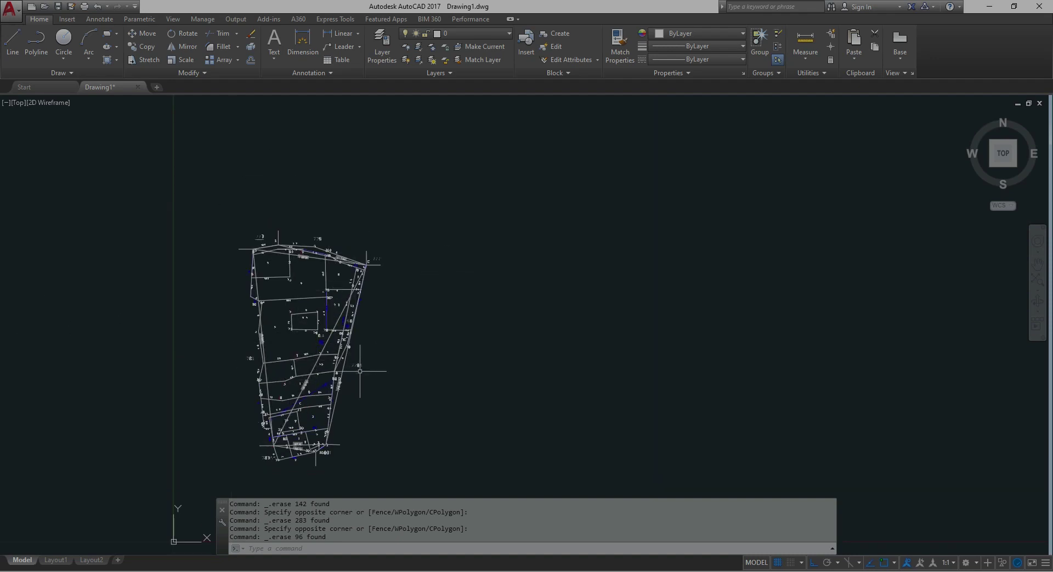
{"action": "scroll", "coordinate": [360, 371], "scroll_direction": "up", "scroll_amount": 2}
{"action": "scroll", "coordinate": [362, 370], "scroll_direction": "up", "scroll_amount": 4}
{"action": "scroll", "coordinate": [357, 369], "scroll_direction": "down", "scroll_amount": 4}
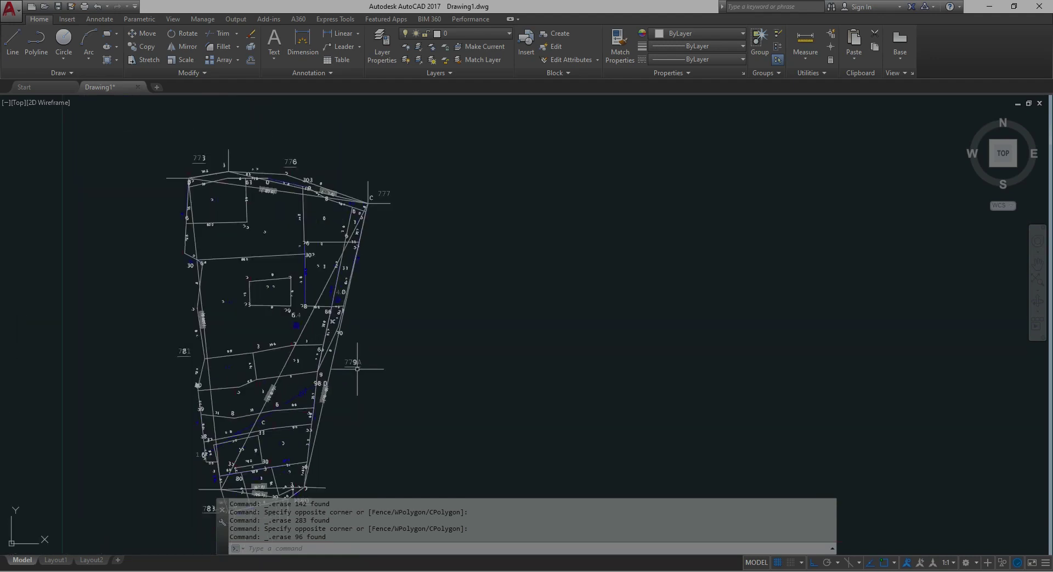
{"action": "scroll", "coordinate": [182, 368], "scroll_direction": "up", "scroll_amount": 4}
{"action": "scroll", "coordinate": [271, 377], "scroll_direction": "up", "scroll_amount": 5}
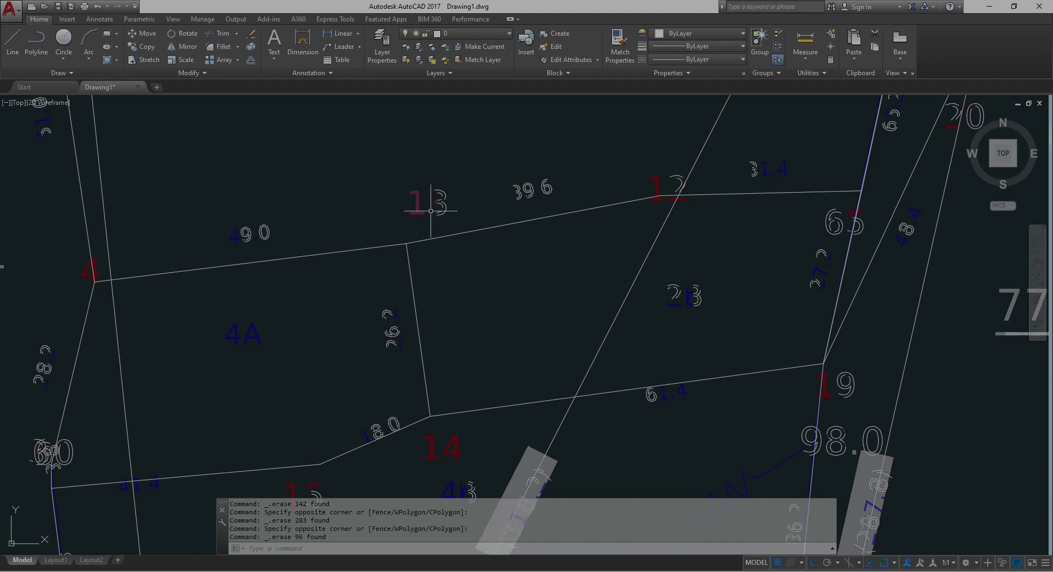
{"action": "scroll", "coordinate": [597, 168], "scroll_direction": "up", "scroll_amount": 4}
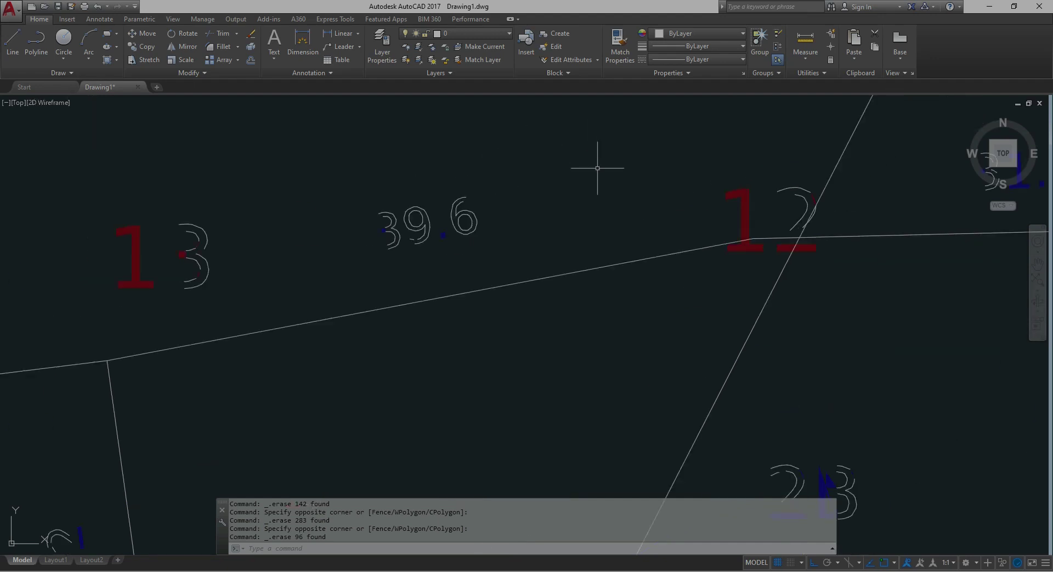
{"action": "scroll", "coordinate": [81, 294], "scroll_direction": "down", "scroll_amount": 4}
{"action": "scroll", "coordinate": [81, 294], "scroll_direction": "down", "scroll_amount": 6}
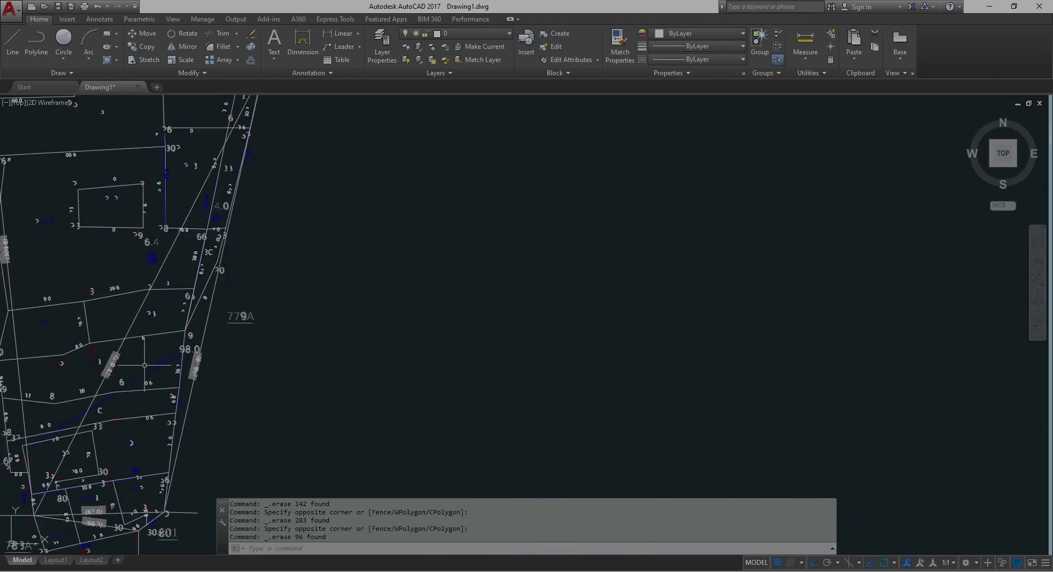
{"action": "scroll", "coordinate": [144, 365], "scroll_direction": "down", "scroll_amount": 3}
{"action": "middle_click_drag", "start_coordinate": [144, 365], "coordinate": [233, 359]}
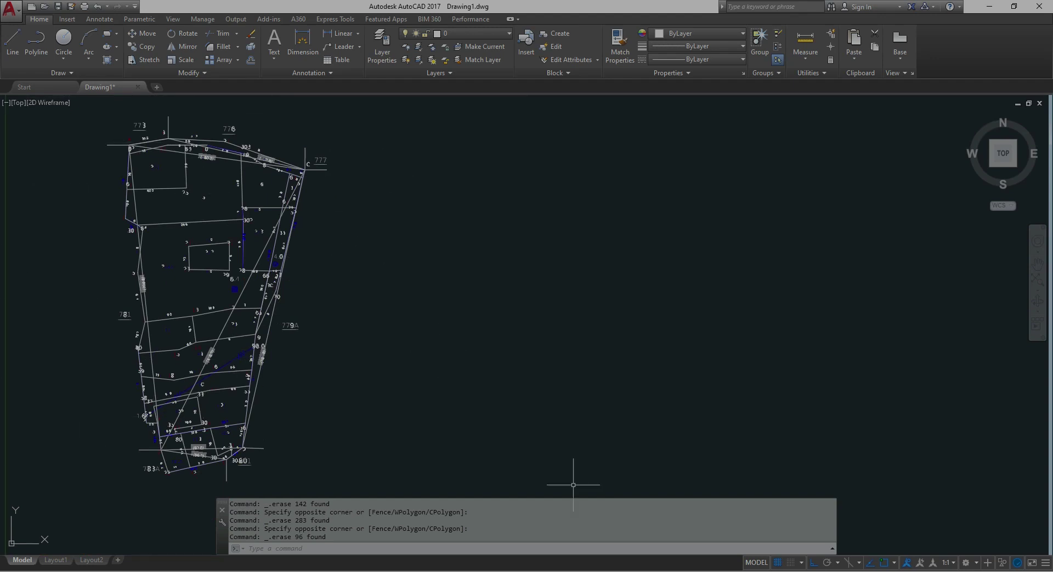
{"action": "middle_click_drag", "start_coordinate": [335, 169], "coordinate": [437, 169]}
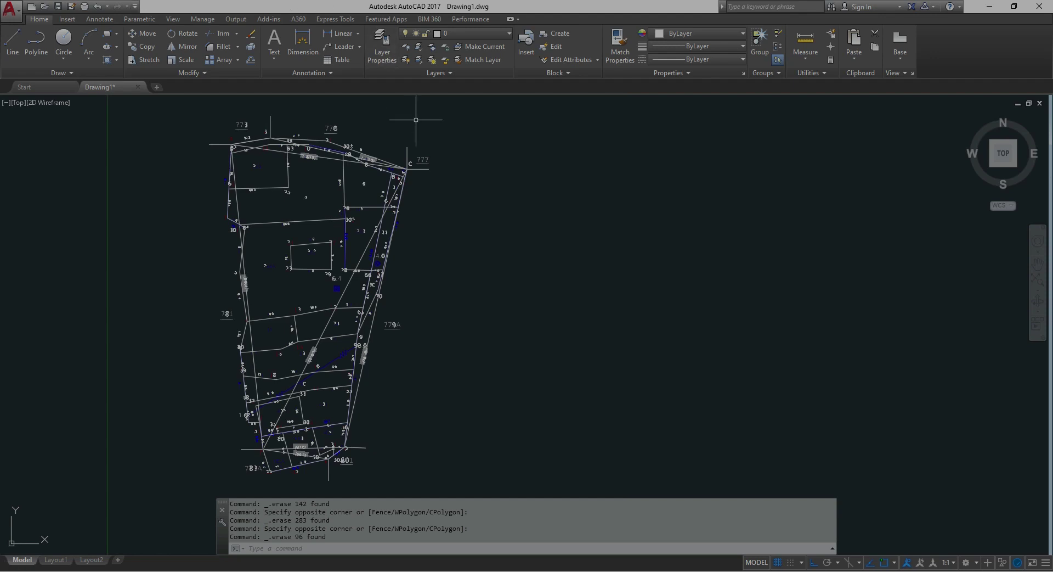
{"action": "scroll", "coordinate": [398, 162], "scroll_direction": "up", "scroll_amount": 2}
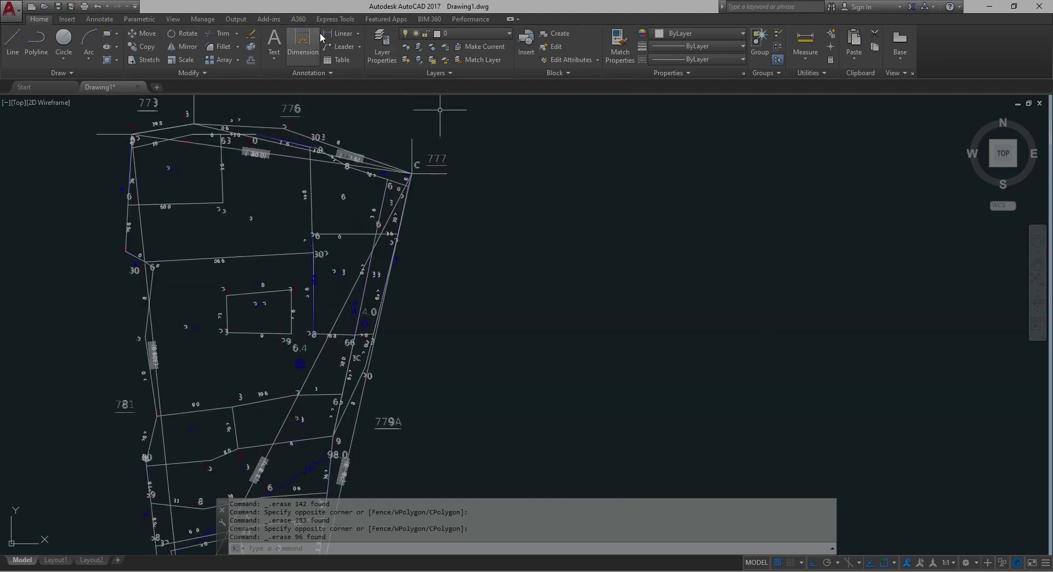
{"action": "left_click", "coordinate": [332, 34]}
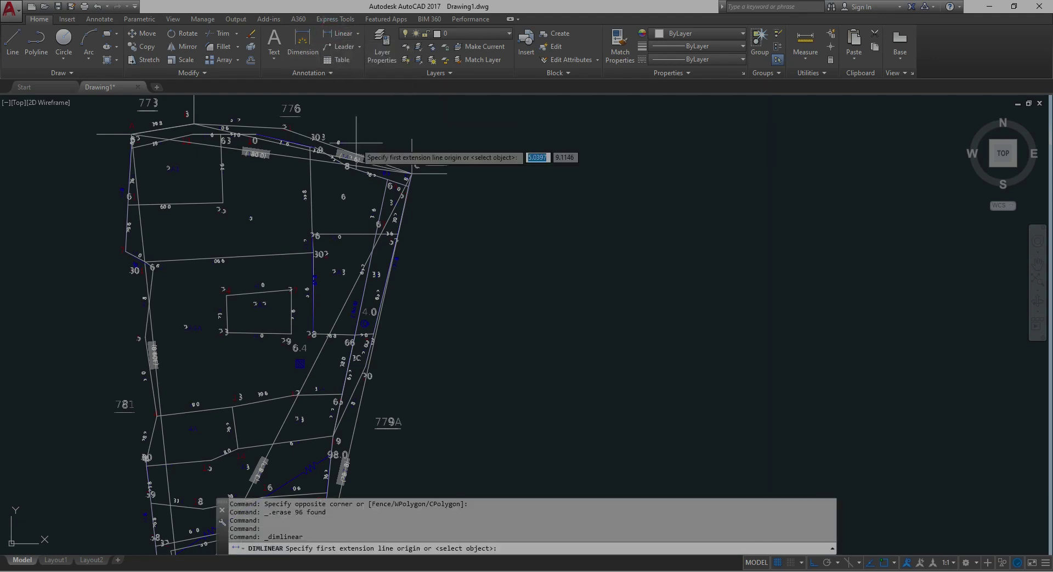
{"action": "scroll", "coordinate": [411, 244], "scroll_direction": "up", "scroll_amount": 4}
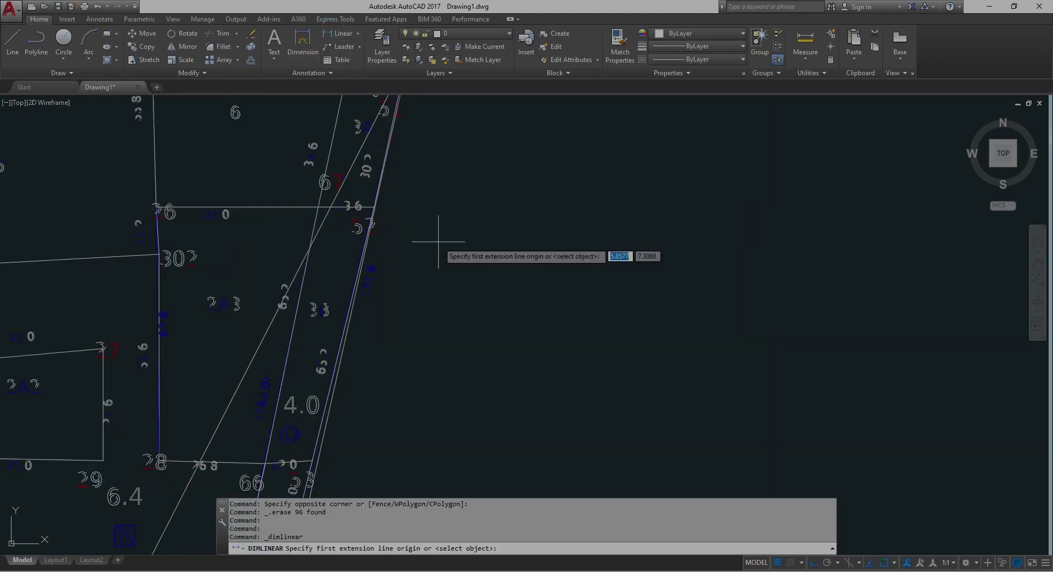
{"action": "scroll", "coordinate": [447, 241], "scroll_direction": "down", "scroll_amount": 4}
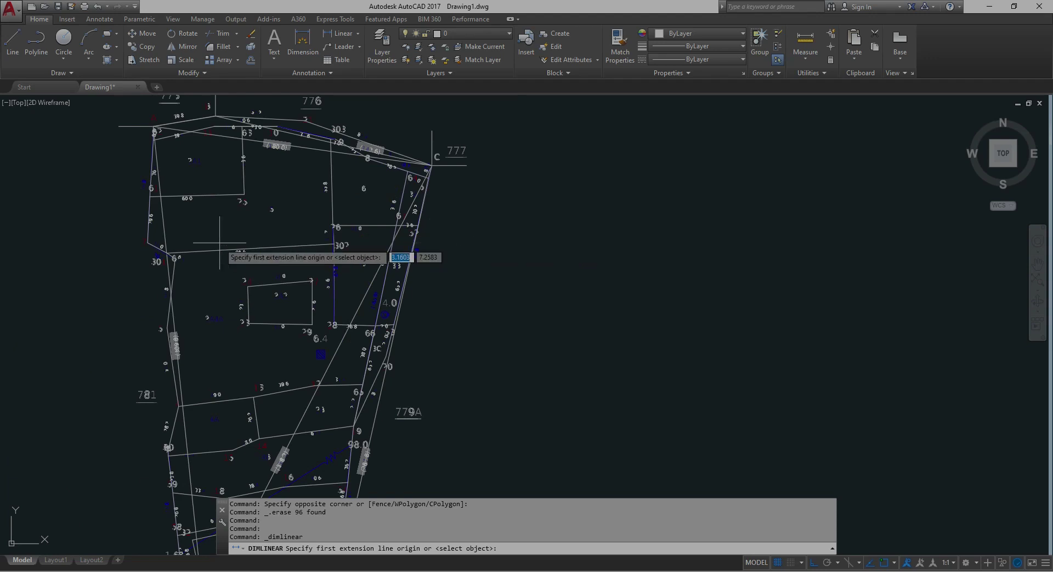
{"action": "scroll", "coordinate": [219, 242], "scroll_direction": "up", "scroll_amount": 4}
{"action": "middle_click_drag", "start_coordinate": [302, 232], "coordinate": [236, 228]}
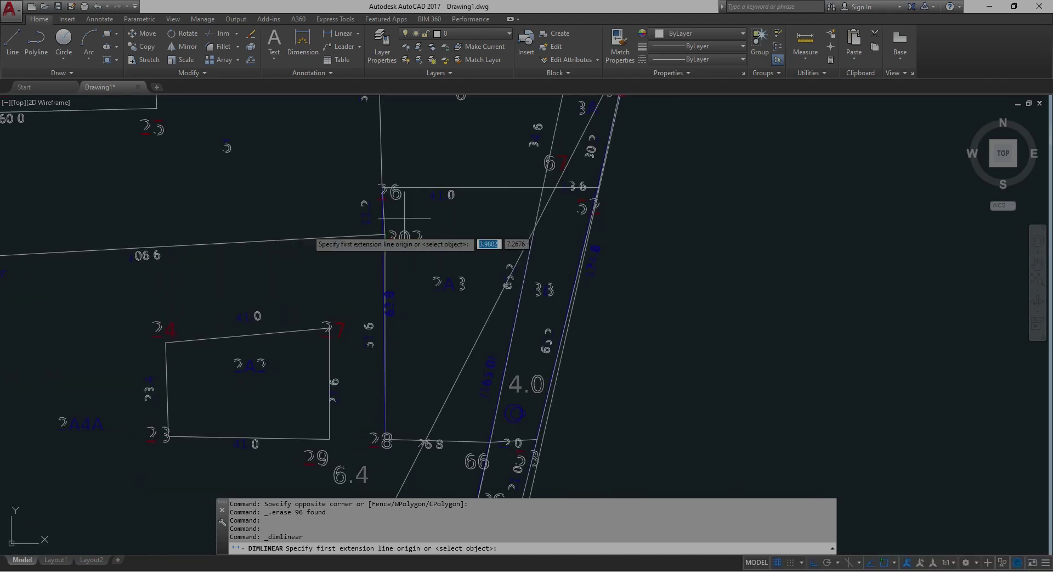
{"action": "scroll", "coordinate": [502, 183], "scroll_direction": "up", "scroll_amount": 4}
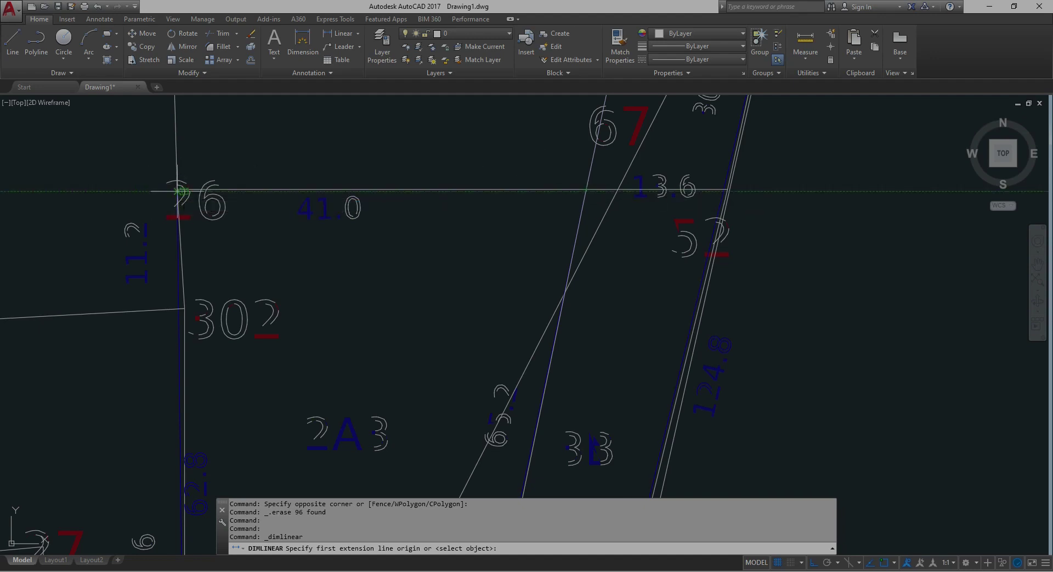
{"action": "scroll", "coordinate": [178, 190], "scroll_direction": "up", "scroll_amount": 5}
{"action": "scroll", "coordinate": [174, 191], "scroll_direction": "up", "scroll_amount": 3}
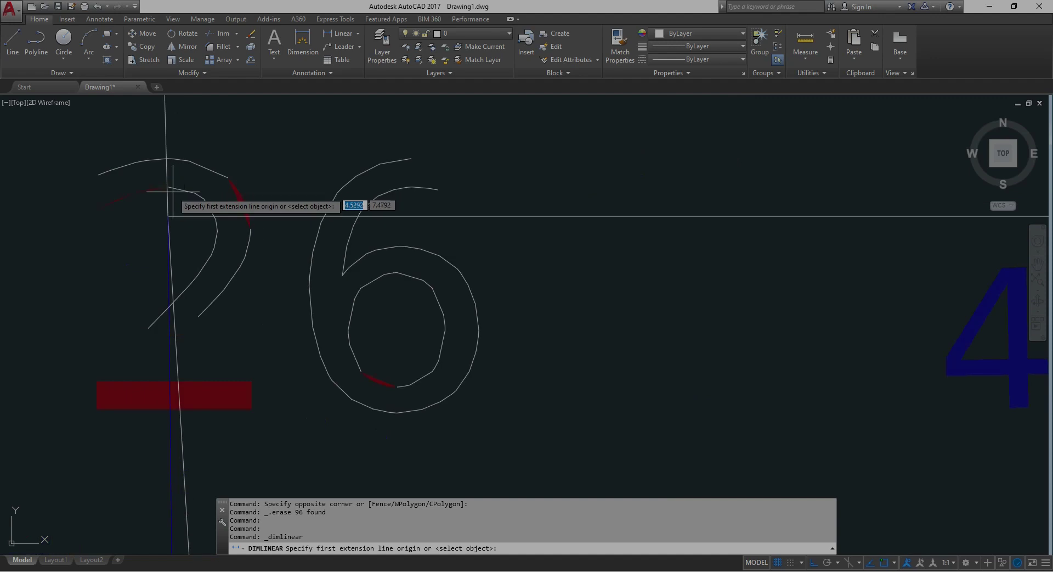
{"action": "left_click", "coordinate": [166, 216]}
{"action": "scroll", "coordinate": [165, 216], "scroll_direction": "down", "scroll_amount": 5}
{"action": "scroll", "coordinate": [166, 216], "scroll_direction": "down", "scroll_amount": 2}
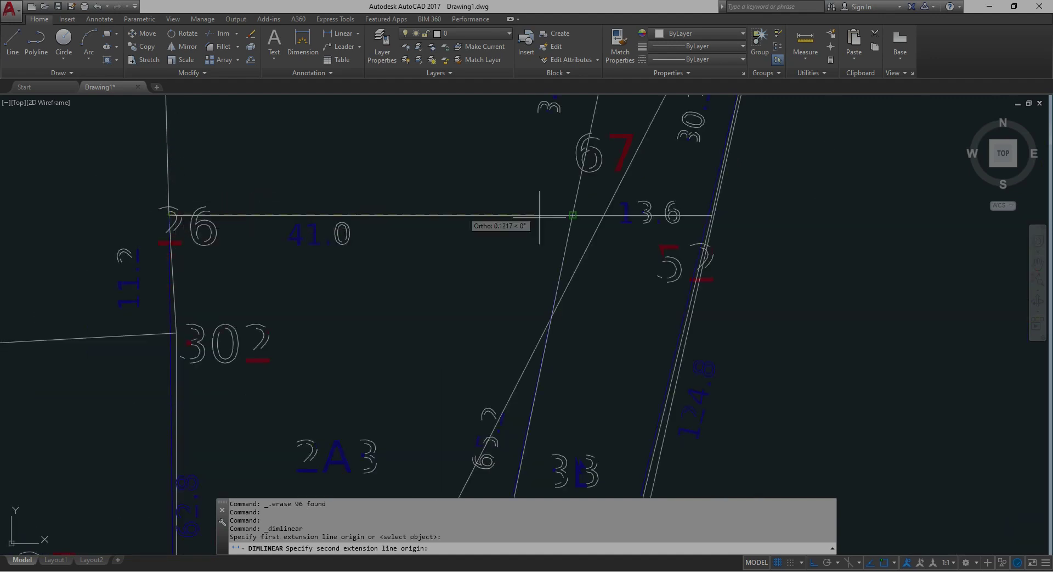
{"action": "left_click", "coordinate": [712, 215]}
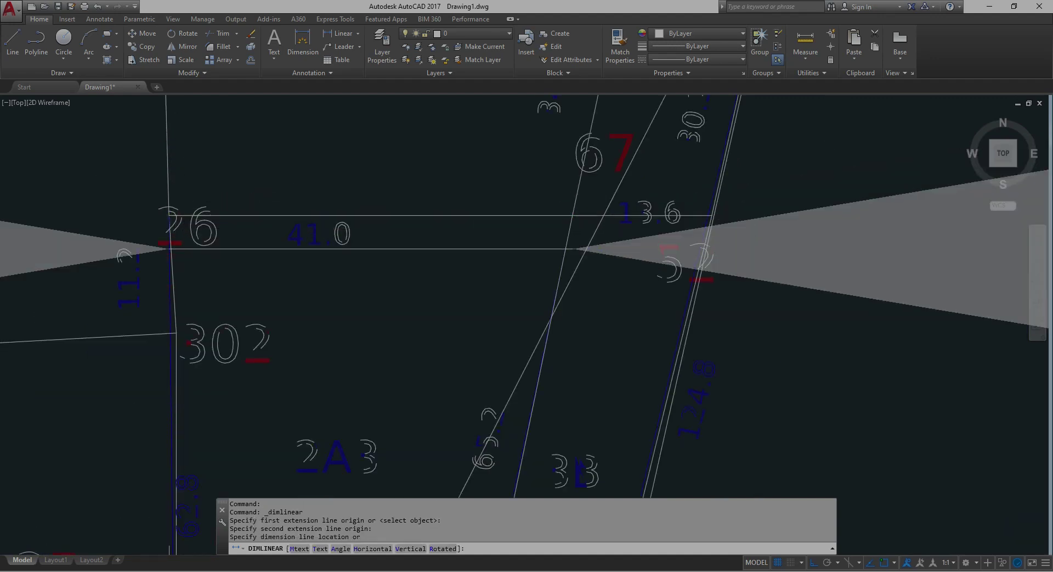
{"action": "scroll", "coordinate": [436, 263], "scroll_direction": "down", "scroll_amount": 6}
{"action": "scroll", "coordinate": [445, 265], "scroll_direction": "up", "scroll_amount": 4}
{"action": "scroll", "coordinate": [444, 265], "scroll_direction": "down", "scroll_amount": 4}
{"action": "scroll", "coordinate": [439, 264], "scroll_direction": "up", "scroll_amount": 7}
{"action": "scroll", "coordinate": [434, 258], "scroll_direction": "up", "scroll_amount": 4}
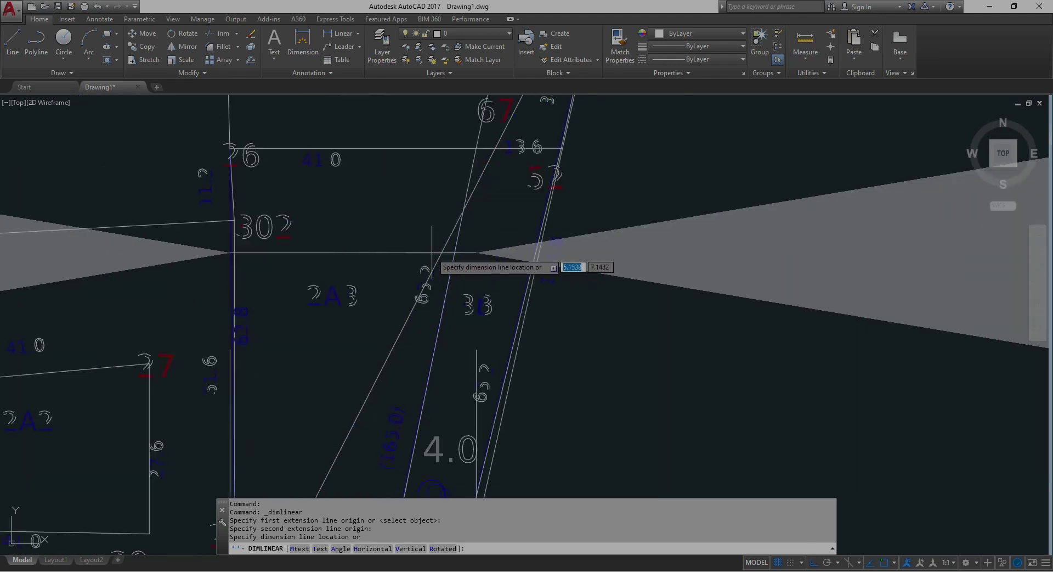
{"action": "scroll", "coordinate": [432, 252], "scroll_direction": "down", "scroll_amount": 2}
{"action": "key", "text": "Escape"}
{"action": "scroll", "coordinate": [293, 152], "scroll_direction": "down", "scroll_amount": 3}
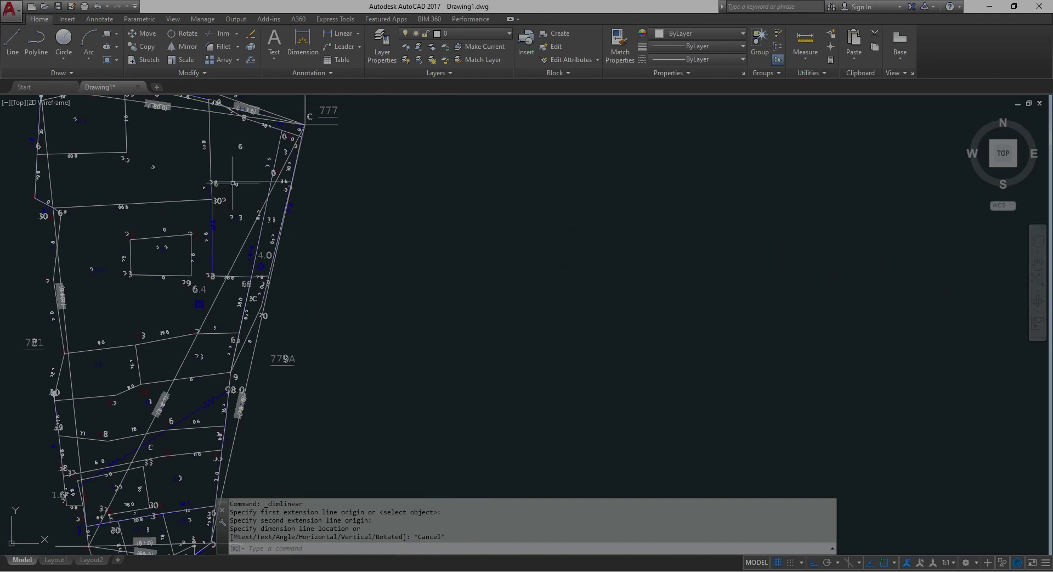
Draw a horizontal 41-unit line starting at the corner labelled 26
{"action": "left_click", "coordinate": [6, 53]}
{"action": "scroll", "coordinate": [315, 120], "scroll_direction": "up", "scroll_amount": 2}
{"action": "scroll", "coordinate": [103, 198], "scroll_direction": "up", "scroll_amount": 2}
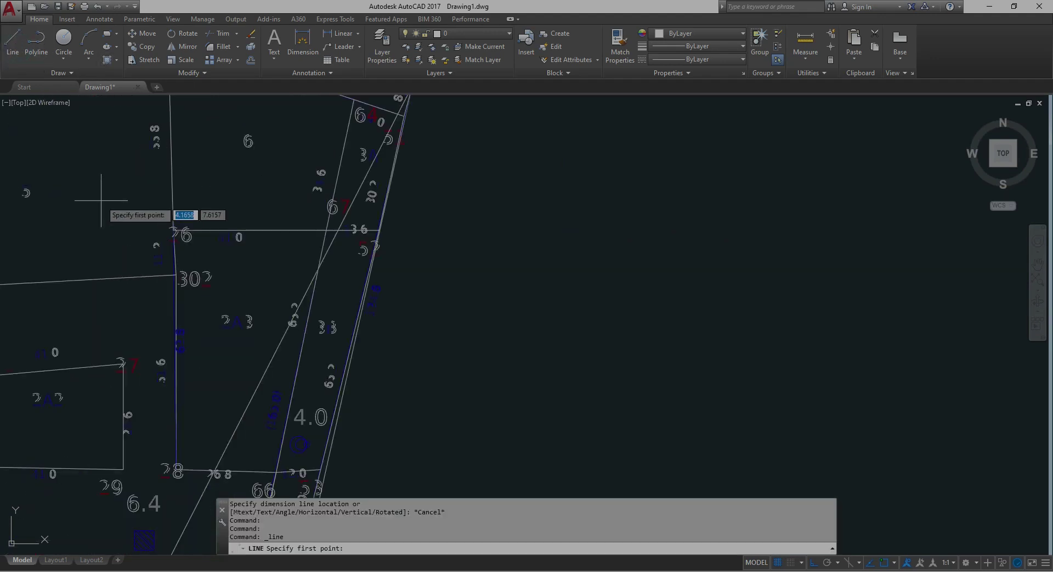
{"action": "scroll", "coordinate": [330, 261], "scroll_direction": "up", "scroll_amount": 2}
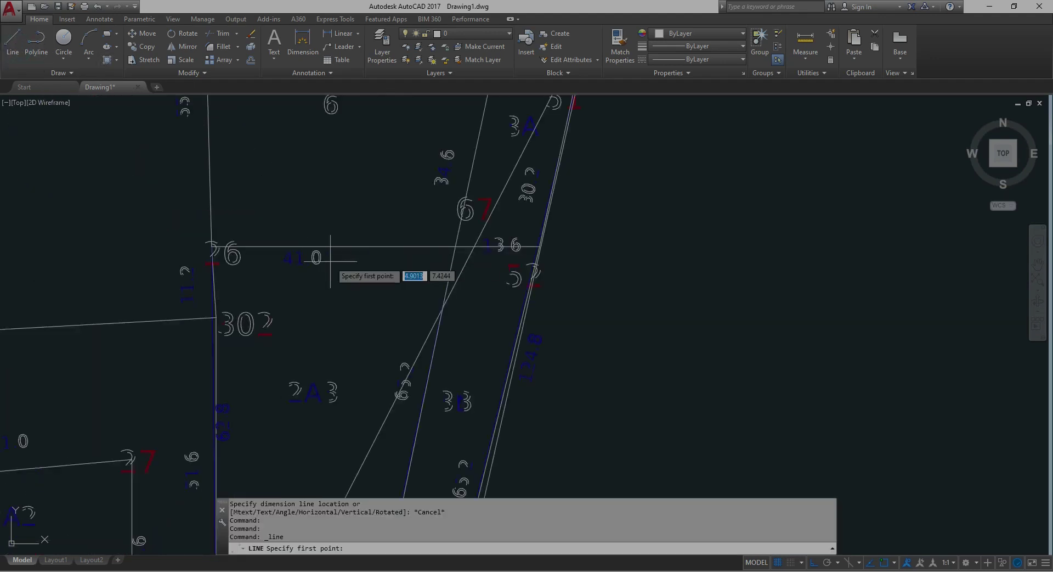
{"action": "left_click", "coordinate": [208, 246]}
{"action": "scroll", "coordinate": [210, 247], "scroll_direction": "down", "scroll_amount": 3}
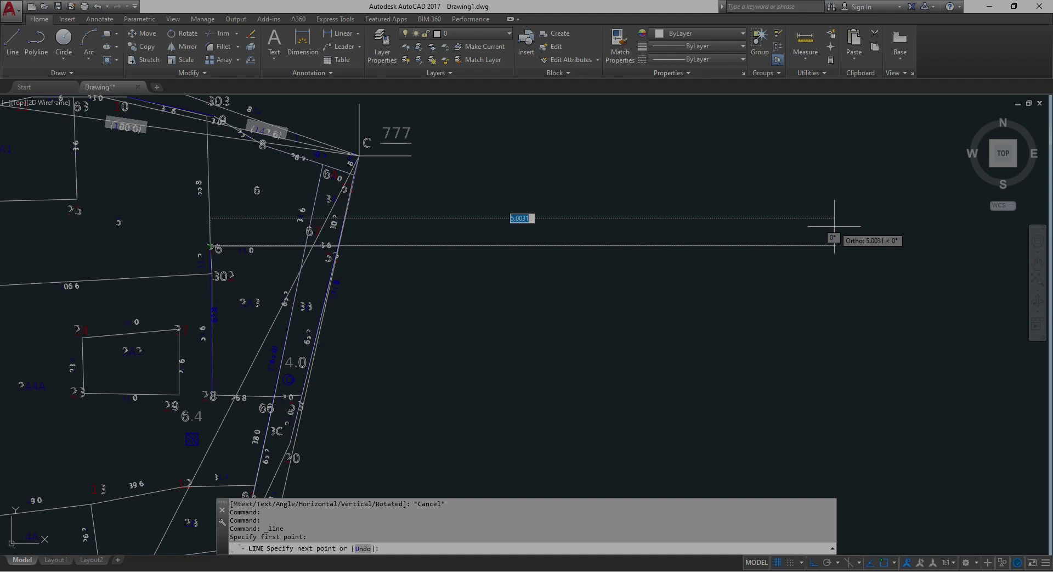
{"action": "key", "text": "Return"}
{"action": "scroll", "coordinate": [428, 331], "scroll_direction": "down", "scroll_amount": 5}
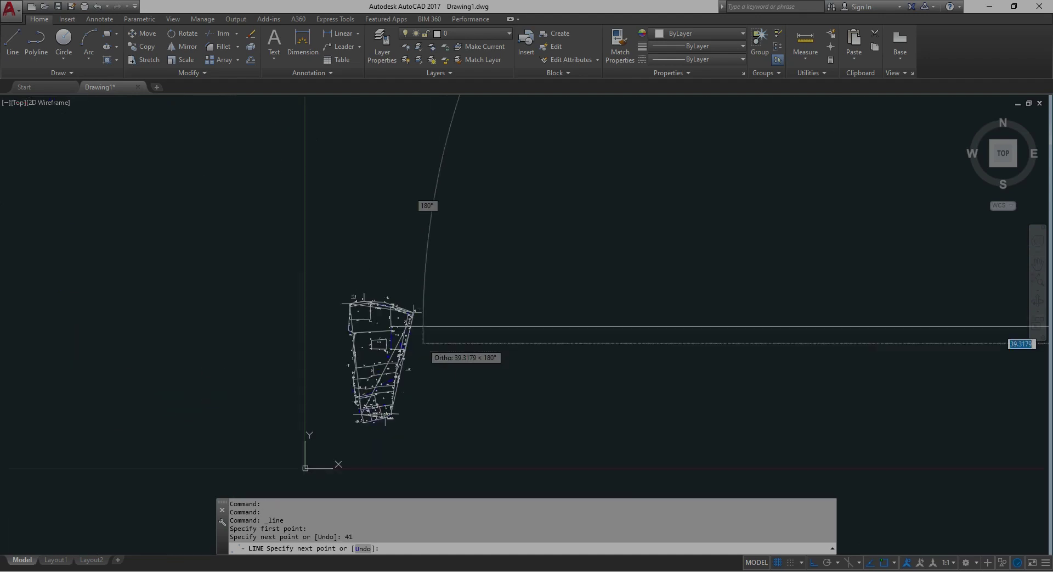
{"action": "key", "text": "Escape"}
Move the 41-unit line clear to the right of the plan and erase a stray object
{"action": "left_click", "coordinate": [636, 340]}
{"action": "left_click", "coordinate": [604, 254]}
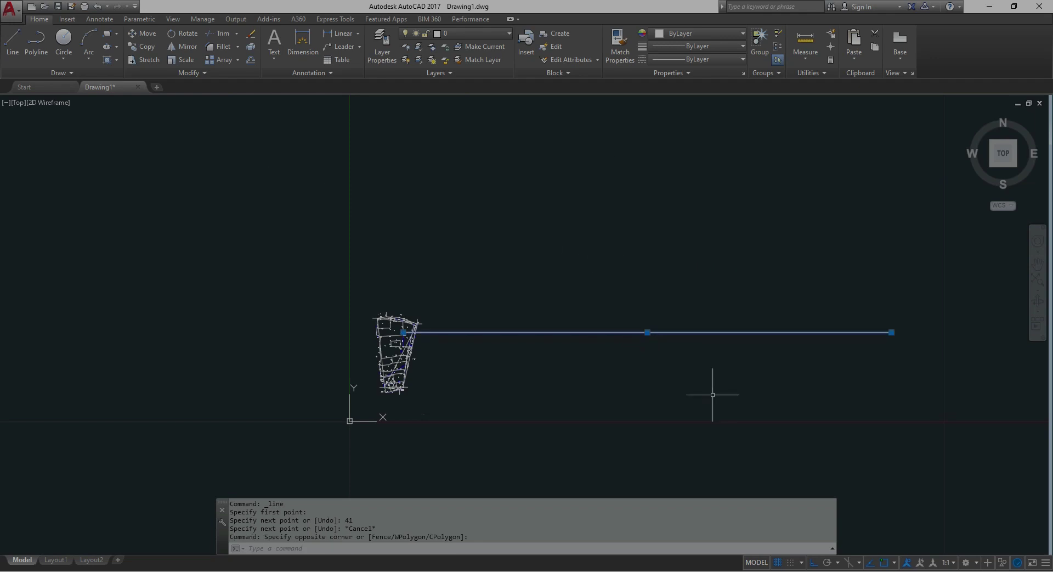
{"action": "middle_click_drag", "start_coordinate": [712, 393], "coordinate": [506, 274]}
{"action": "type", "text": "m"}
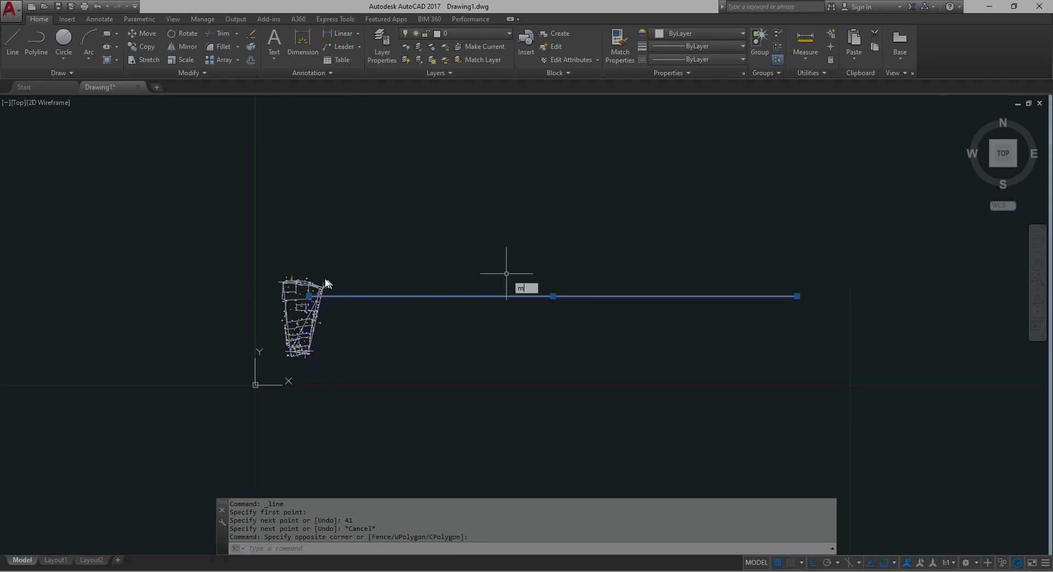
{"action": "key", "text": "Return"}
{"action": "scroll", "coordinate": [299, 295], "scroll_direction": "up", "scroll_amount": 4}
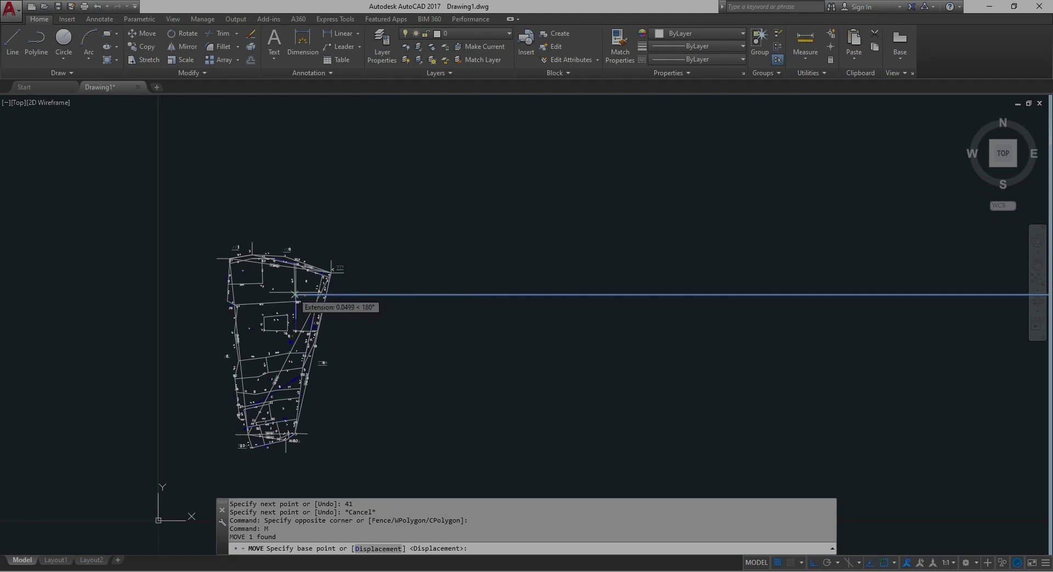
{"action": "left_click", "coordinate": [296, 294]}
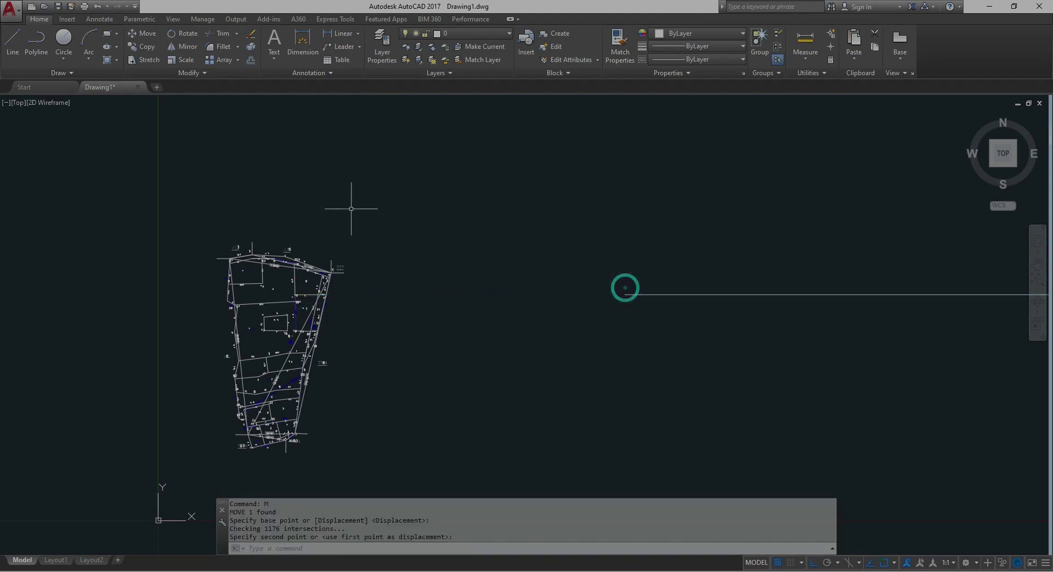
{"action": "scroll", "coordinate": [353, 212], "scroll_direction": "down", "scroll_amount": 4}
{"action": "middle_click_drag", "start_coordinate": [592, 271], "coordinate": [544, 341]}
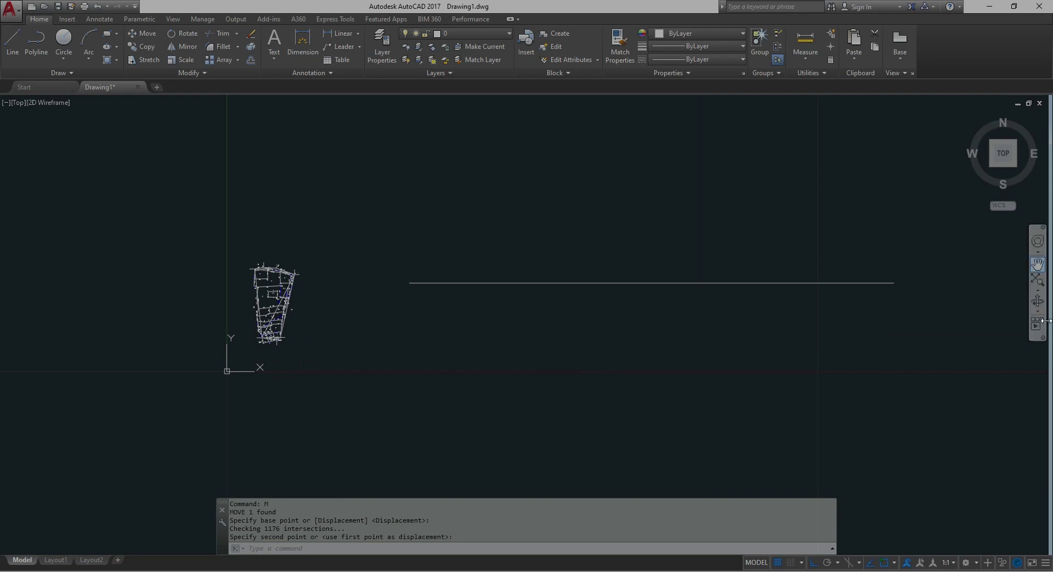
{"action": "left_click", "coordinate": [302, 365]}
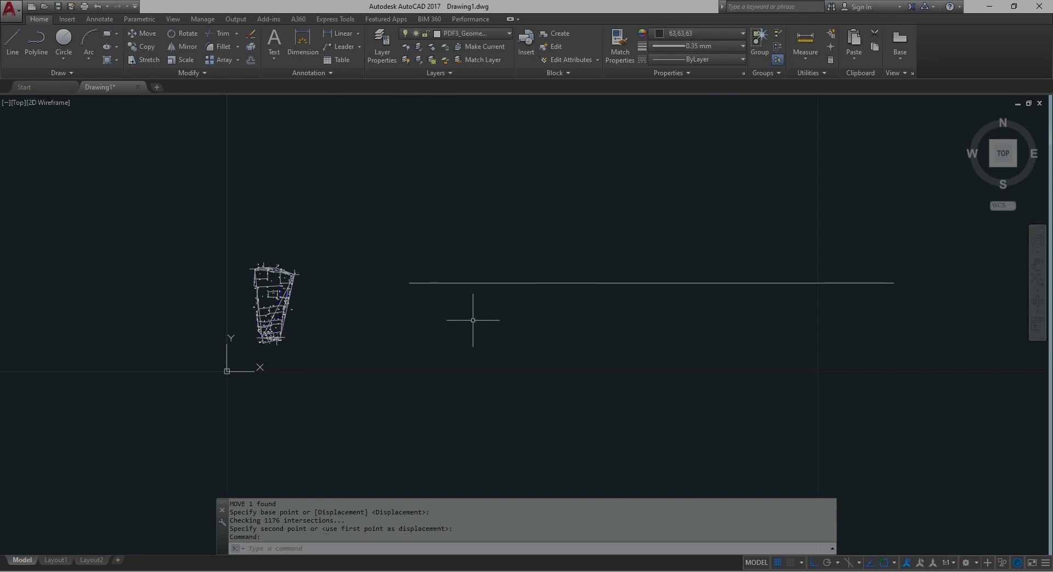
{"action": "key", "text": "Delete"}
{"action": "left_click", "coordinate": [317, 348]}
Combine all survey plan objects into a single group
{"action": "left_click", "coordinate": [186, 189]}
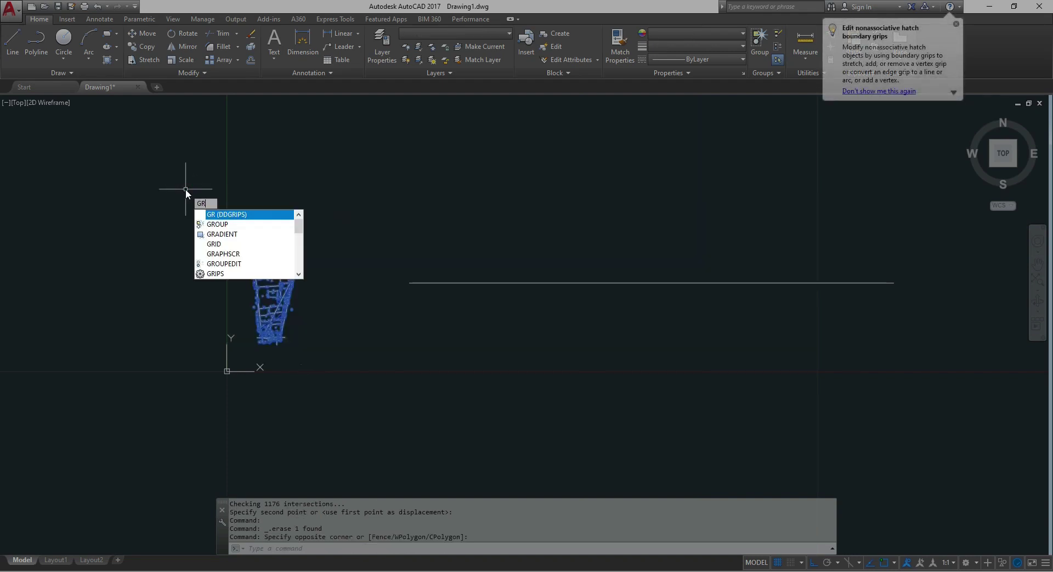
{"action": "left_click", "coordinate": [226, 226]}
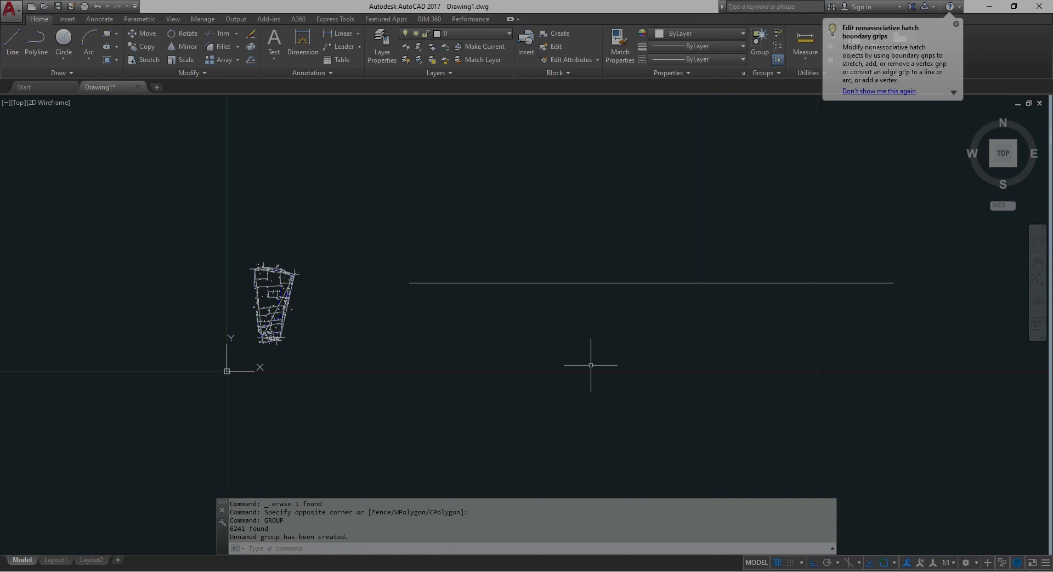
{"action": "left_click_drag", "start_coordinate": [323, 377], "coordinate": [192, 187]}
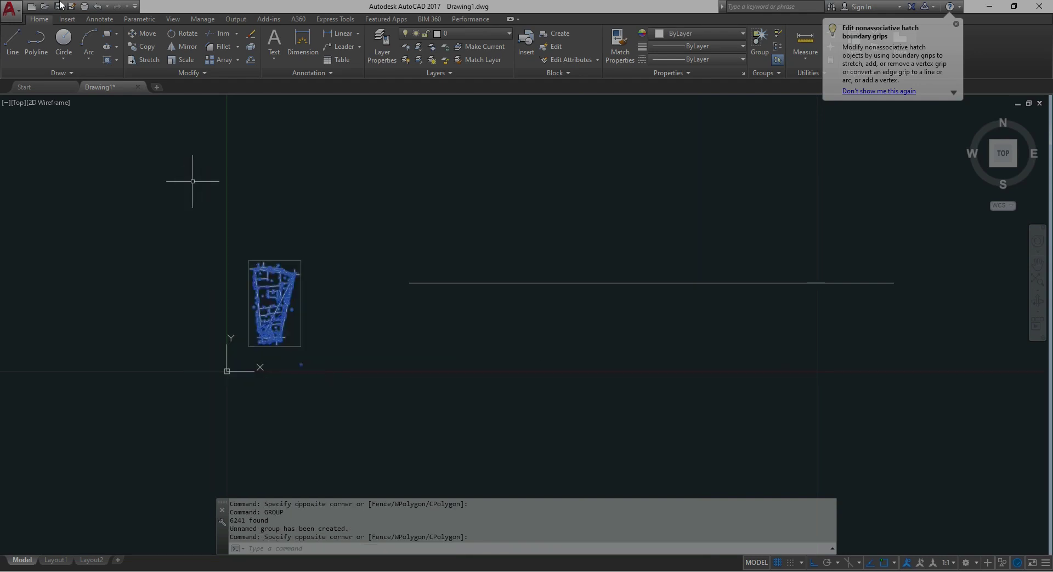
Move the grouped plan so corner 26 lands on the 41-unit line's left endpoint
{"action": "left_click", "coordinate": [141, 32]}
{"action": "scroll", "coordinate": [268, 269], "scroll_direction": "up", "scroll_amount": 4}
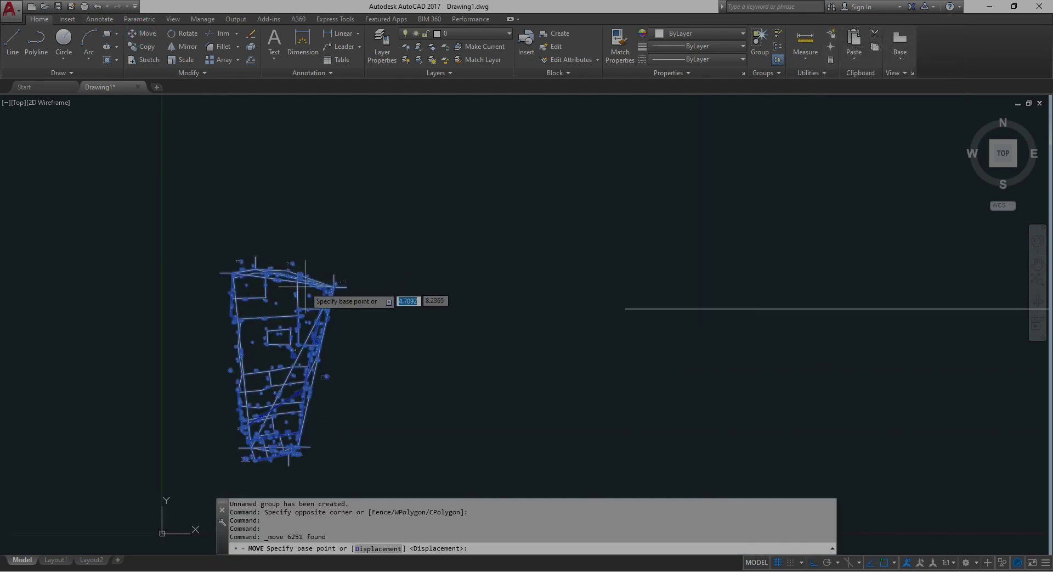
{"action": "scroll", "coordinate": [304, 310], "scroll_direction": "up", "scroll_amount": 4}
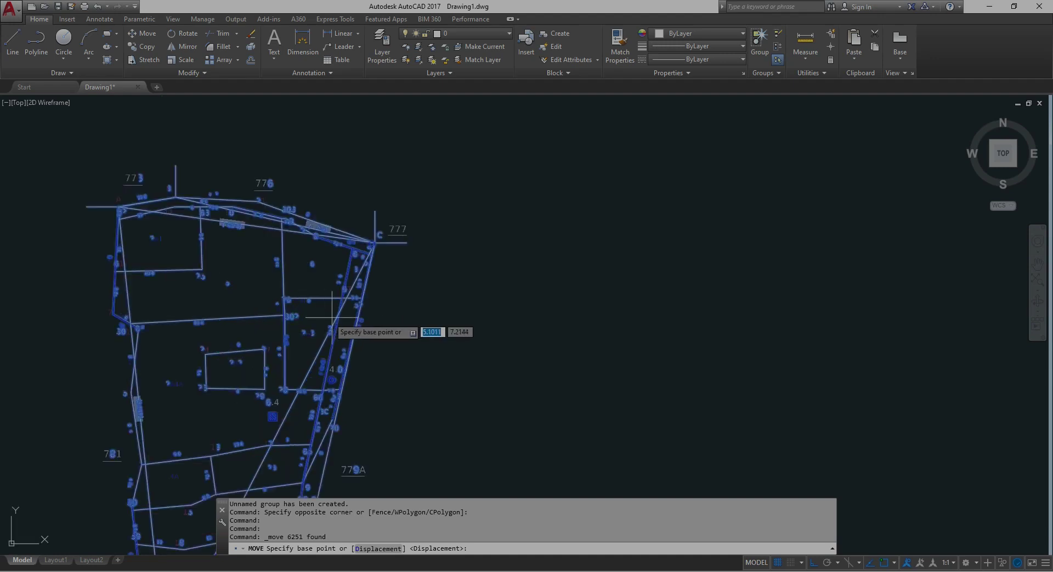
{"action": "scroll", "coordinate": [339, 313], "scroll_direction": "up", "scroll_amount": 4}
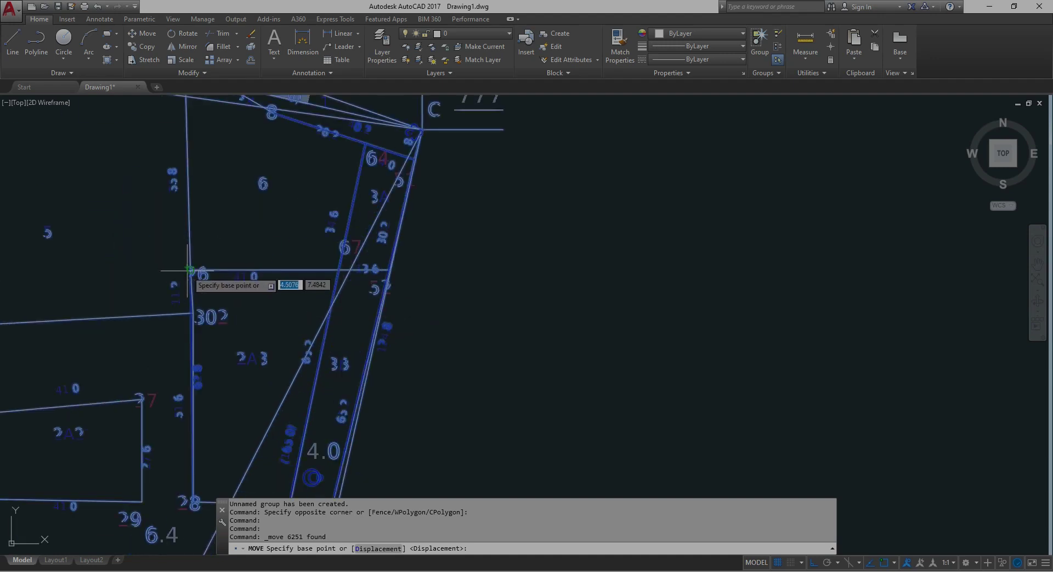
{"action": "scroll", "coordinate": [189, 270], "scroll_direction": "up", "scroll_amount": 8}
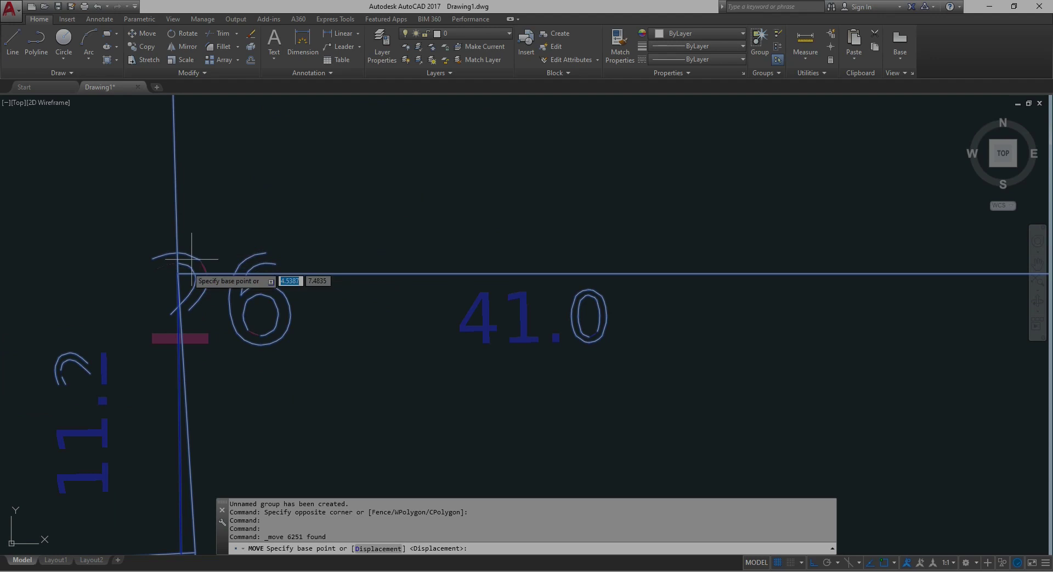
{"action": "left_click", "coordinate": [178, 272]}
{"action": "scroll", "coordinate": [178, 274], "scroll_direction": "down", "scroll_amount": 3}
{"action": "scroll", "coordinate": [178, 274], "scroll_direction": "down", "scroll_amount": 4}
{"action": "scroll", "coordinate": [177, 277], "scroll_direction": "down", "scroll_amount": 3}
{"action": "scroll", "coordinate": [439, 280], "scroll_direction": "up", "scroll_amount": 5}
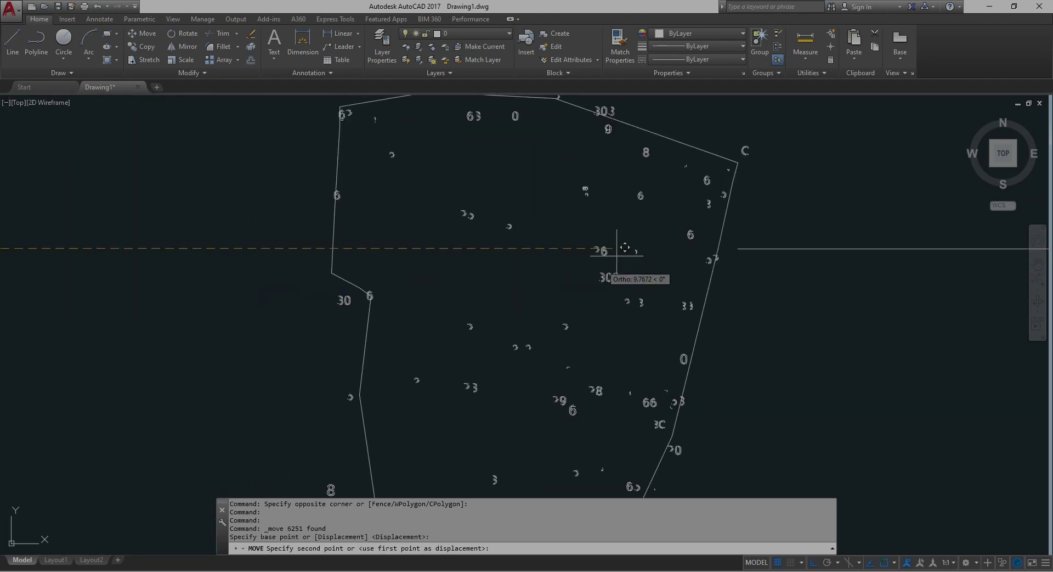
{"action": "left_click", "coordinate": [738, 249]}
{"action": "scroll", "coordinate": [266, 209], "scroll_direction": "down", "scroll_amount": 4}
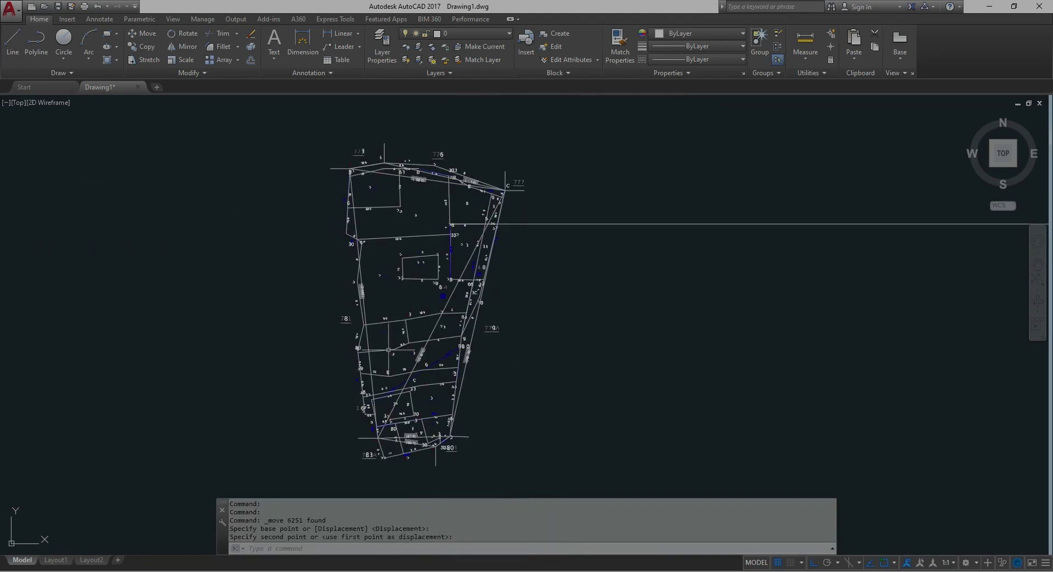
{"action": "middle_click_drag", "start_coordinate": [397, 238], "coordinate": [291, 218]}
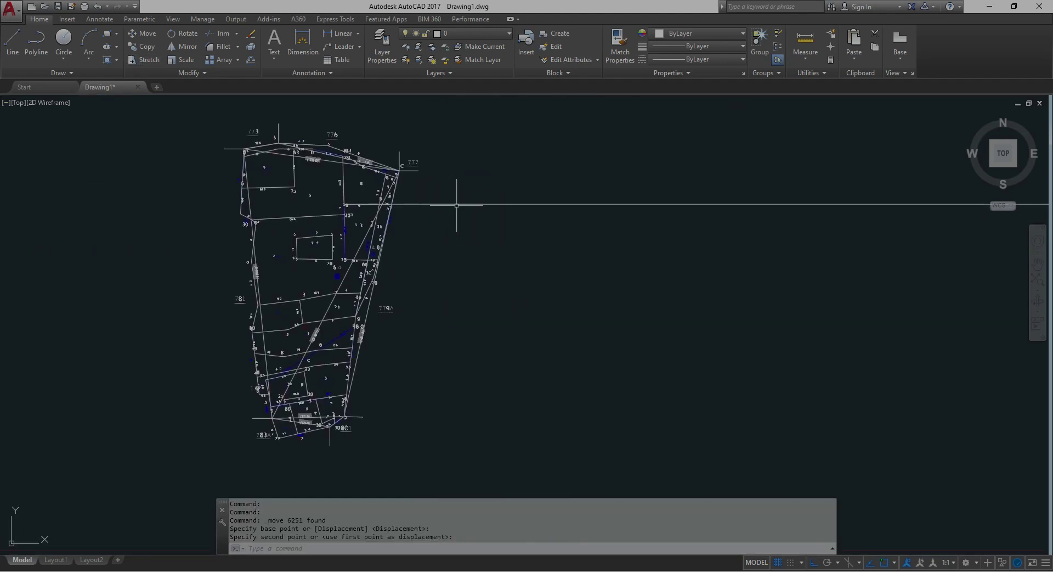
{"action": "scroll", "coordinate": [411, 188], "scroll_direction": "down", "scroll_amount": 3}
{"action": "middle_click_drag", "start_coordinate": [410, 189], "coordinate": [326, 173]}
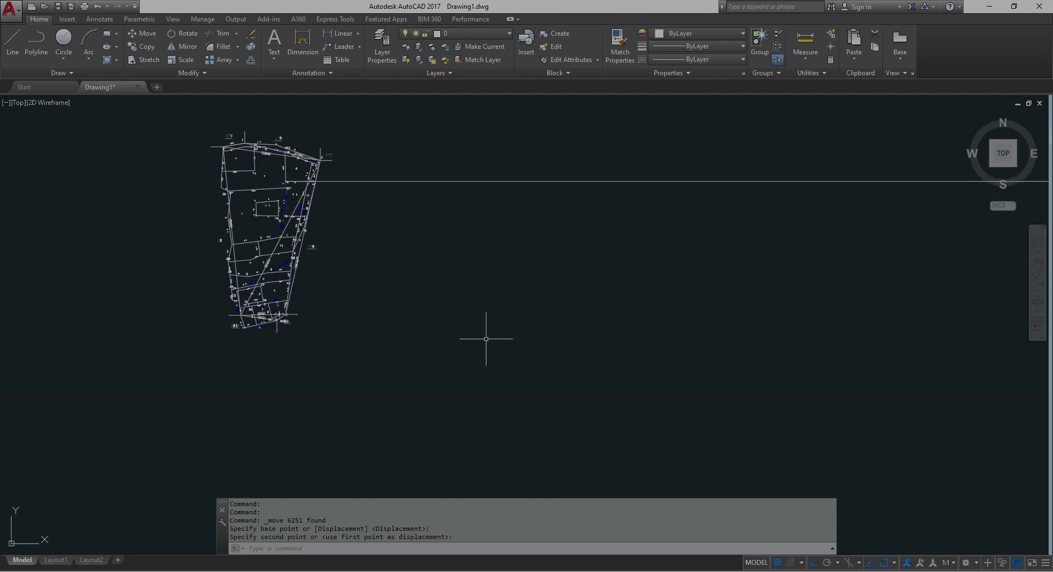
{"action": "left_click", "coordinate": [302, 244]}
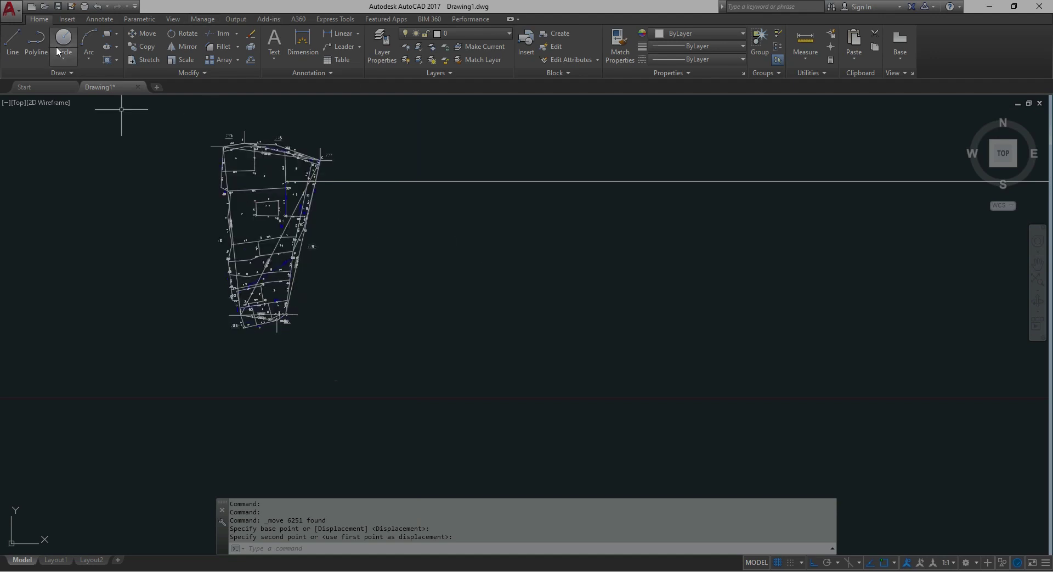
{"action": "left_click", "coordinate": [173, 61]}
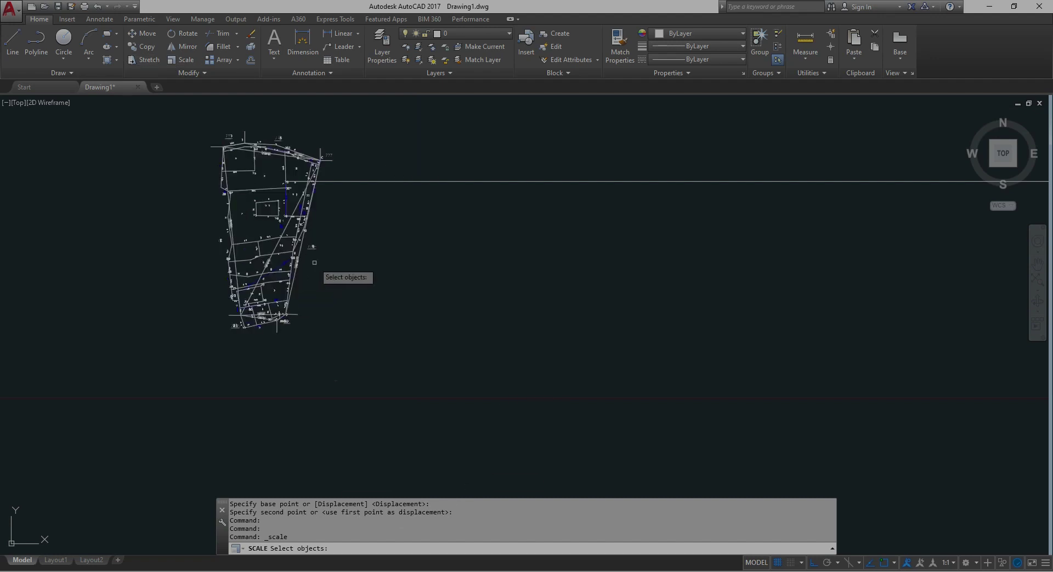
{"action": "left_click", "coordinate": [295, 279]}
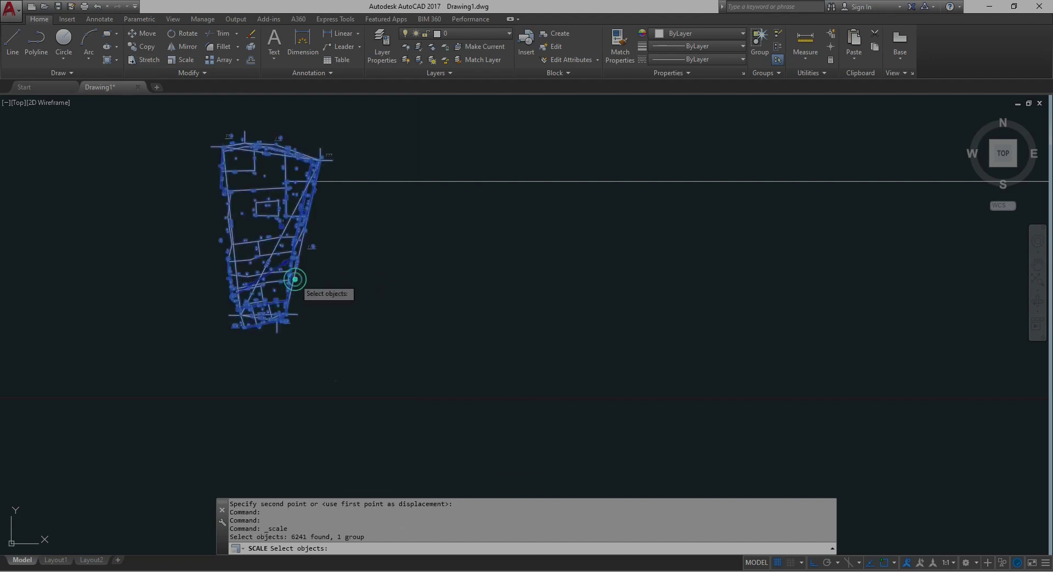
{"action": "key", "text": "Return"}
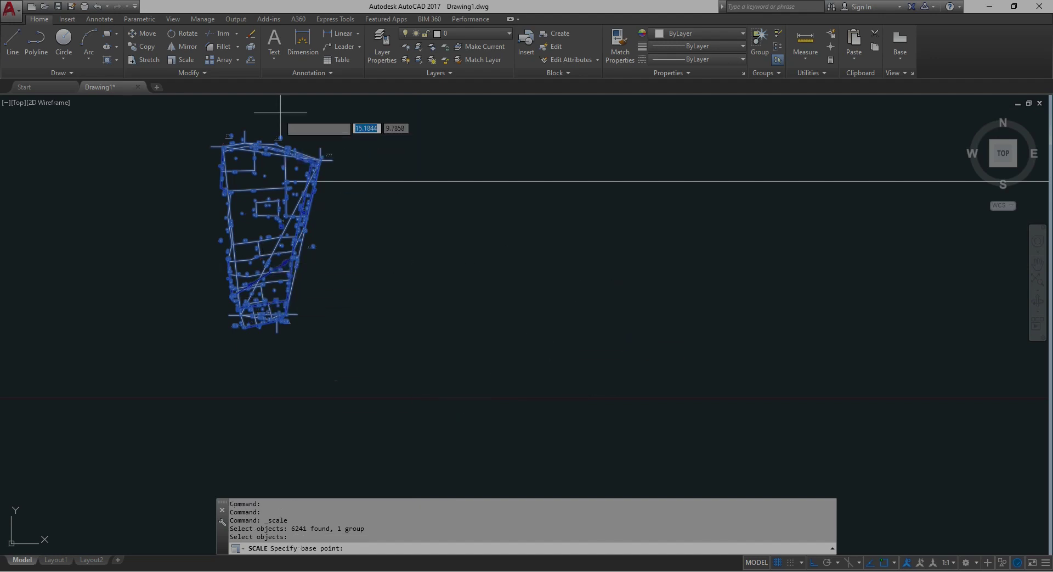
{"action": "scroll", "coordinate": [289, 137], "scroll_direction": "up", "scroll_amount": 2}
{"action": "scroll", "coordinate": [299, 247], "scroll_direction": "up", "scroll_amount": 2}
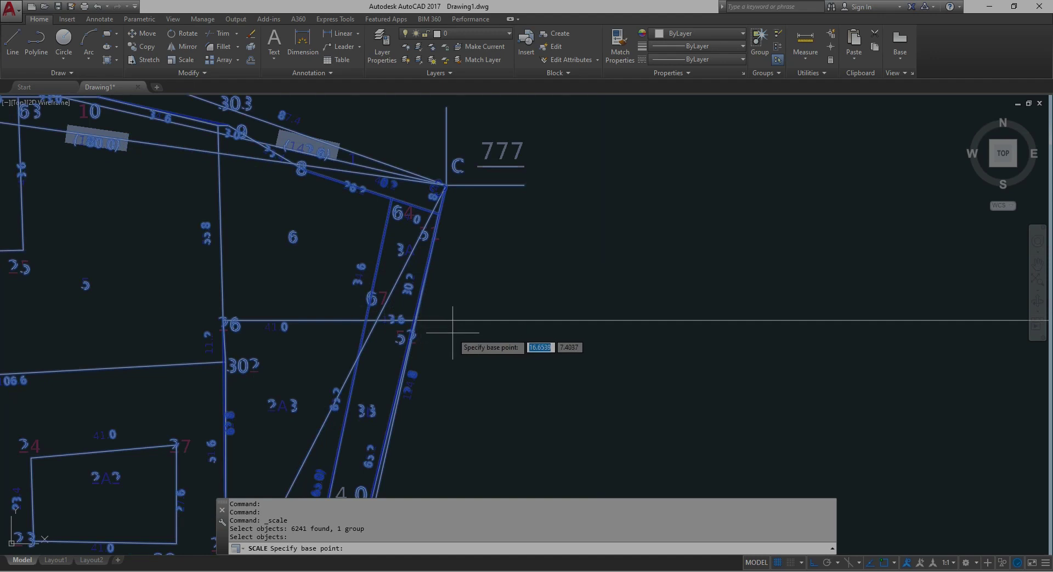
{"action": "left_click", "coordinate": [223, 320]}
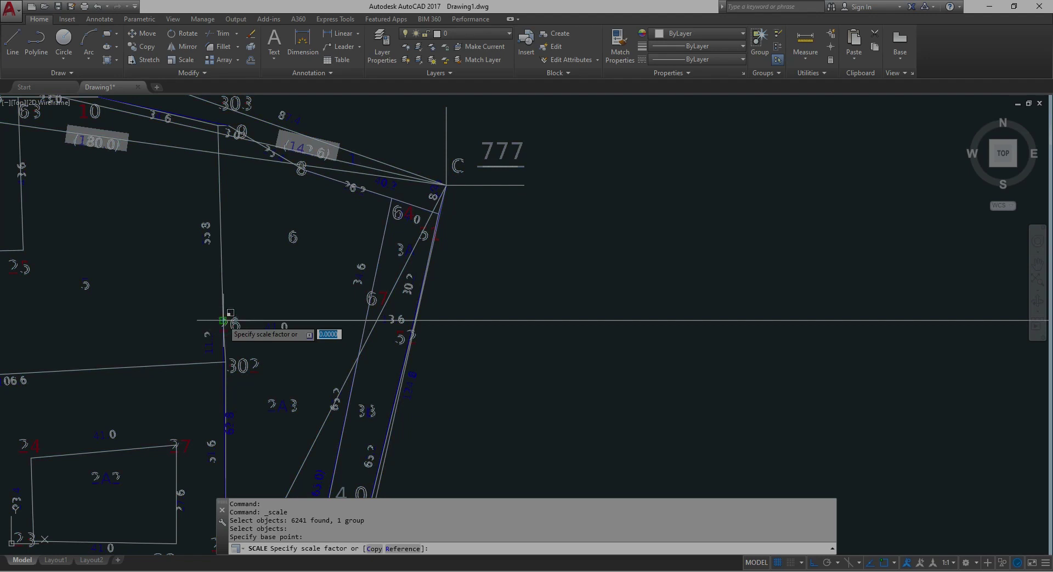
{"action": "scroll", "coordinate": [224, 320], "scroll_direction": "down", "scroll_amount": 2}
{"action": "scroll", "coordinate": [223, 320], "scroll_direction": "down", "scroll_amount": 2}
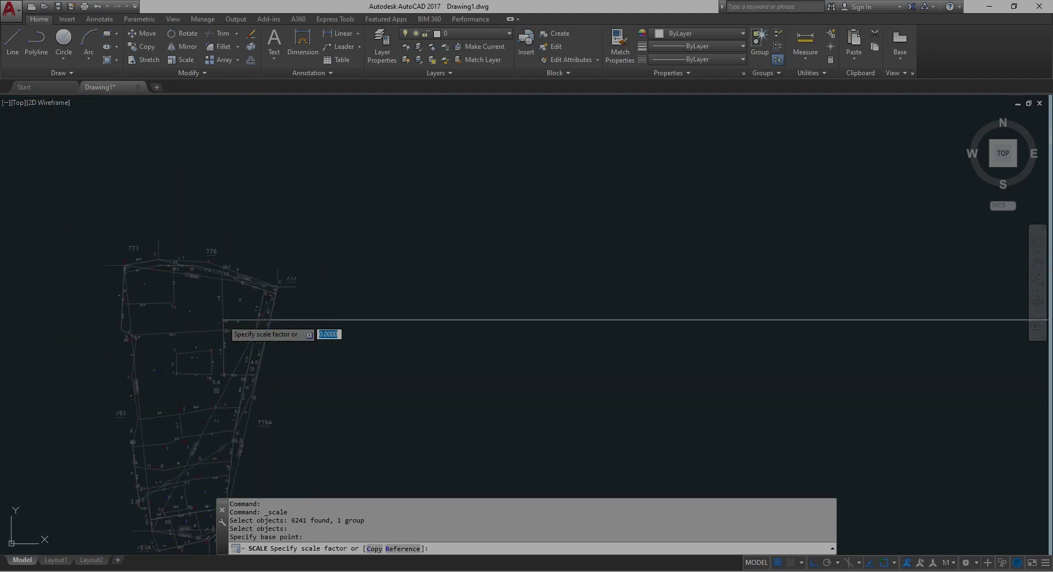
{"action": "scroll", "coordinate": [320, 424], "scroll_direction": "down", "scroll_amount": 3}
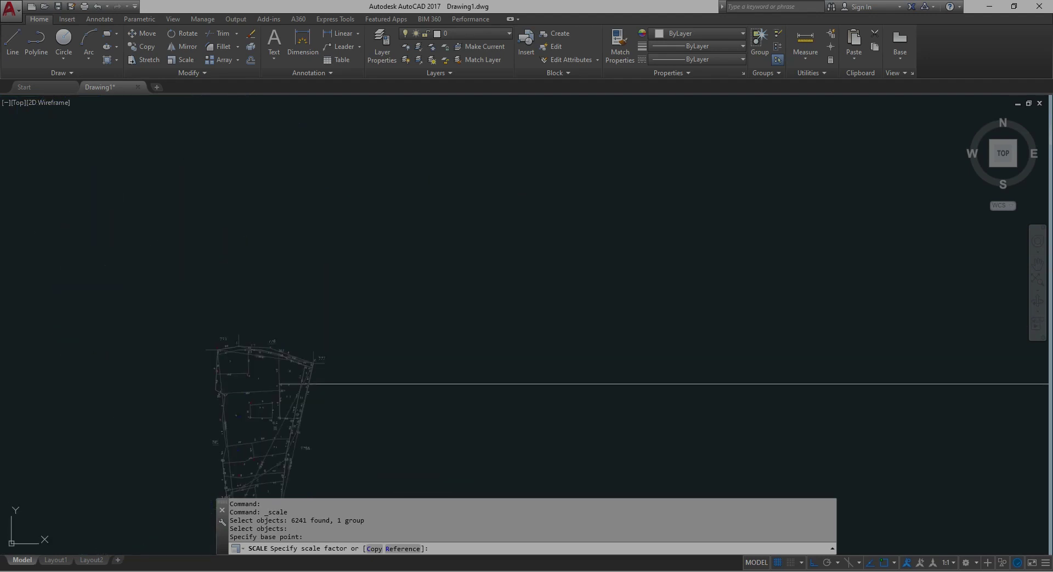
{"action": "left_click", "coordinate": [403, 548]}
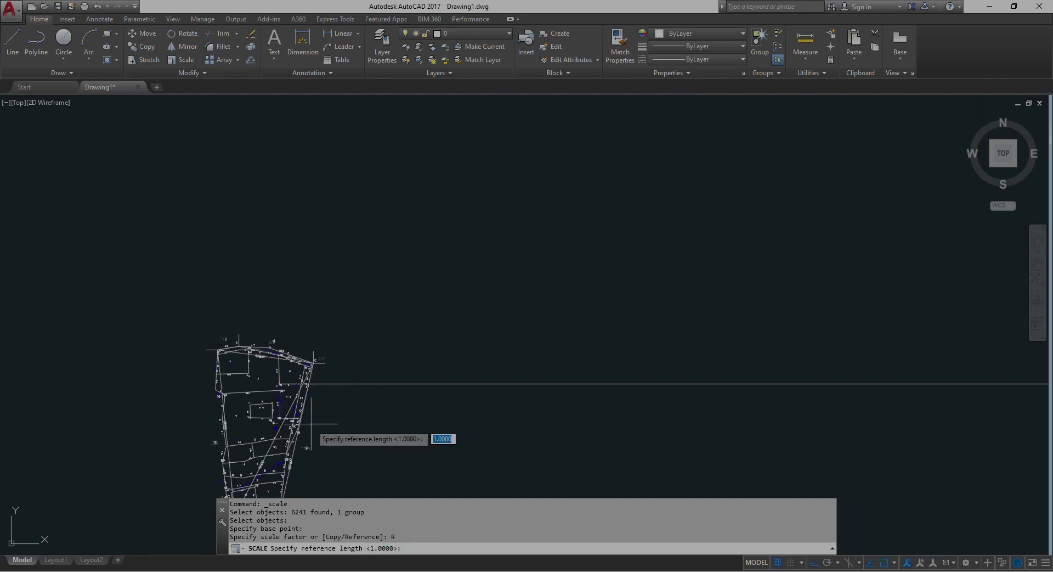
{"action": "scroll", "coordinate": [248, 371], "scroll_direction": "up", "scroll_amount": 4}
{"action": "scroll", "coordinate": [248, 346], "scroll_direction": "up", "scroll_amount": 4}
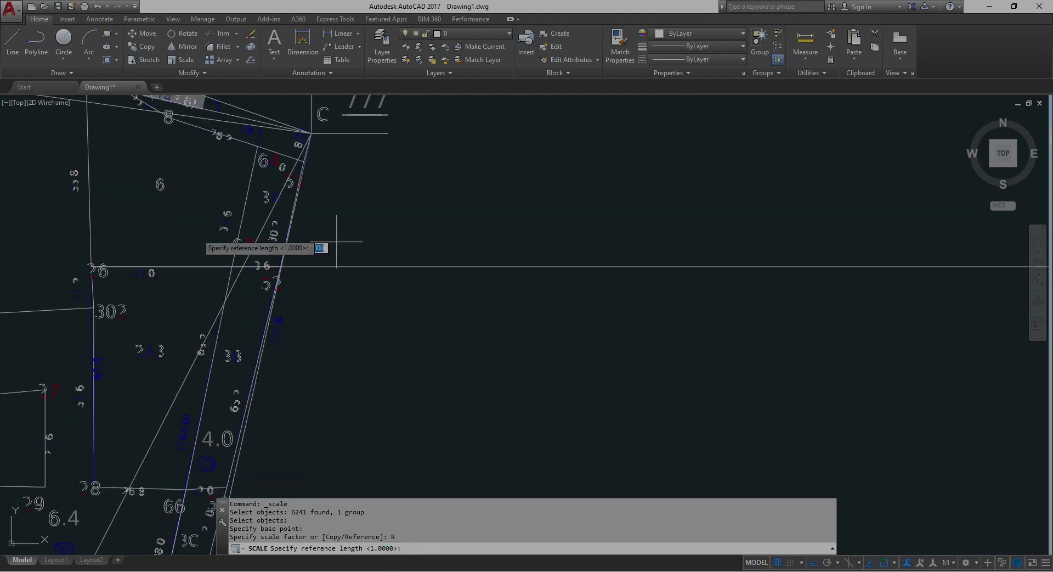
{"action": "left_click", "coordinate": [91, 267]}
{"action": "scroll", "coordinate": [90, 266], "scroll_direction": "down", "scroll_amount": 5}
{"action": "scroll", "coordinate": [91, 266], "scroll_direction": "down", "scroll_amount": 2}
{"action": "scroll", "coordinate": [91, 266], "scroll_direction": "down", "scroll_amount": 3}
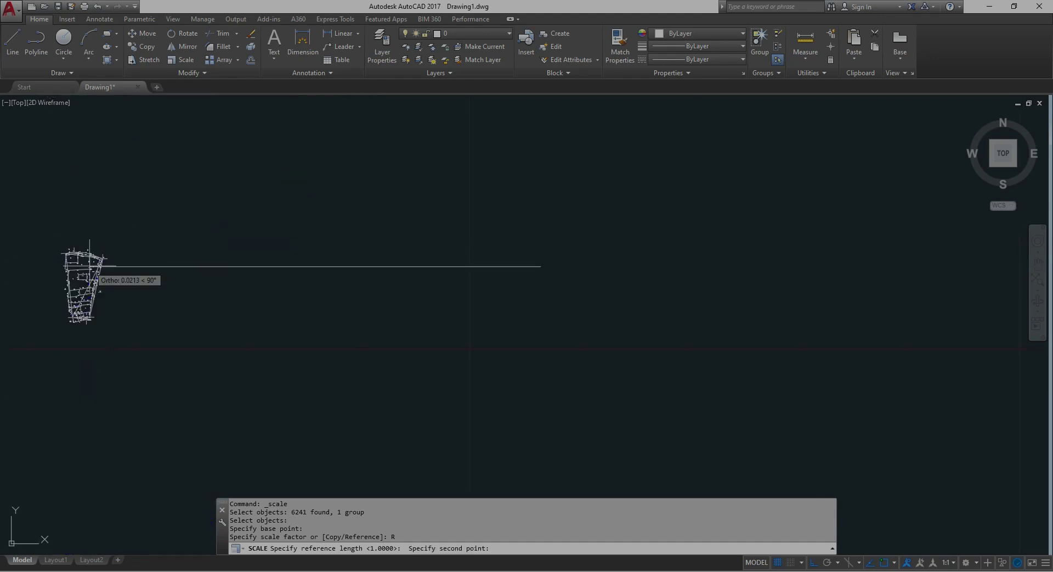
{"action": "left_click", "coordinate": [536, 266]}
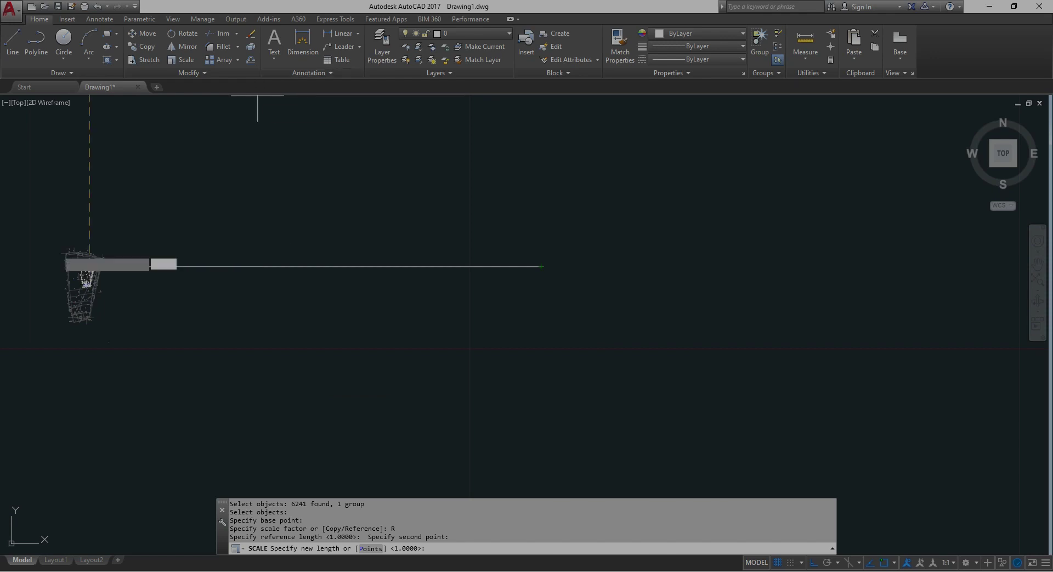
{"action": "key", "text": "Escape"}
{"action": "key", "text": "Escape"}
{"action": "key", "text": "Escape"}
{"action": "key", "text": "Escape"}
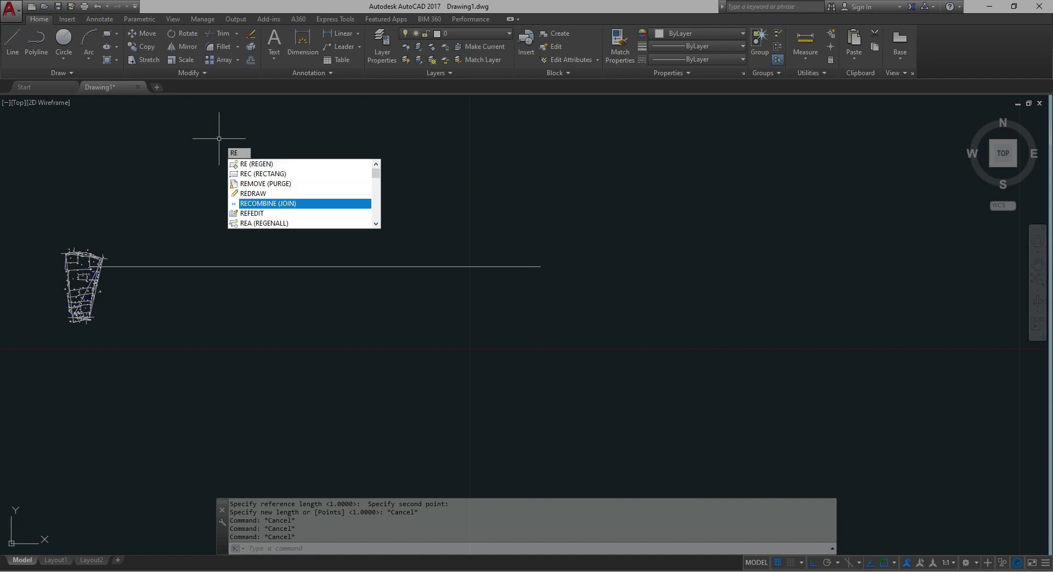
Start Scale and select the whole survey plan group
{"action": "key", "text": "Escape"}
{"action": "left_click", "coordinate": [174, 60]}
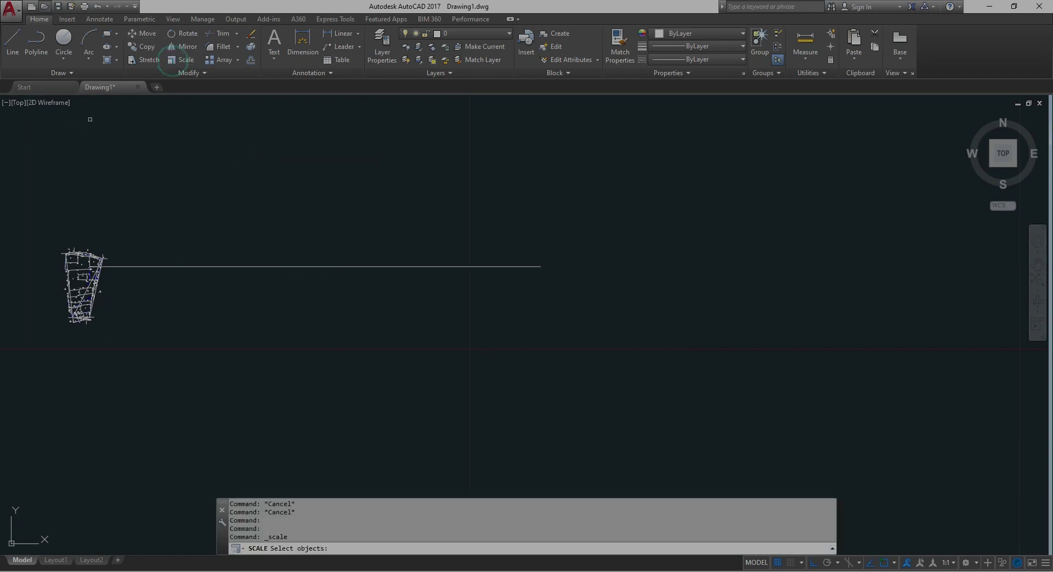
{"action": "left_click", "coordinate": [109, 309]}
{"action": "left_click", "coordinate": [39, 268]}
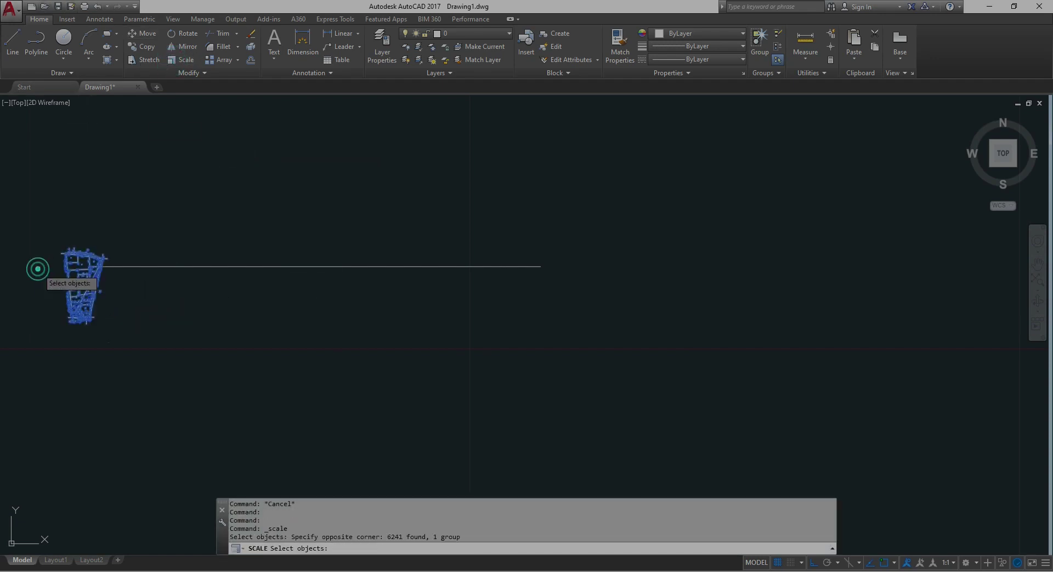
{"action": "key", "text": "Return"}
{"action": "scroll", "coordinate": [77, 290], "scroll_direction": "up", "scroll_amount": 6}
{"action": "scroll", "coordinate": [140, 194], "scroll_direction": "up", "scroll_amount": 5}
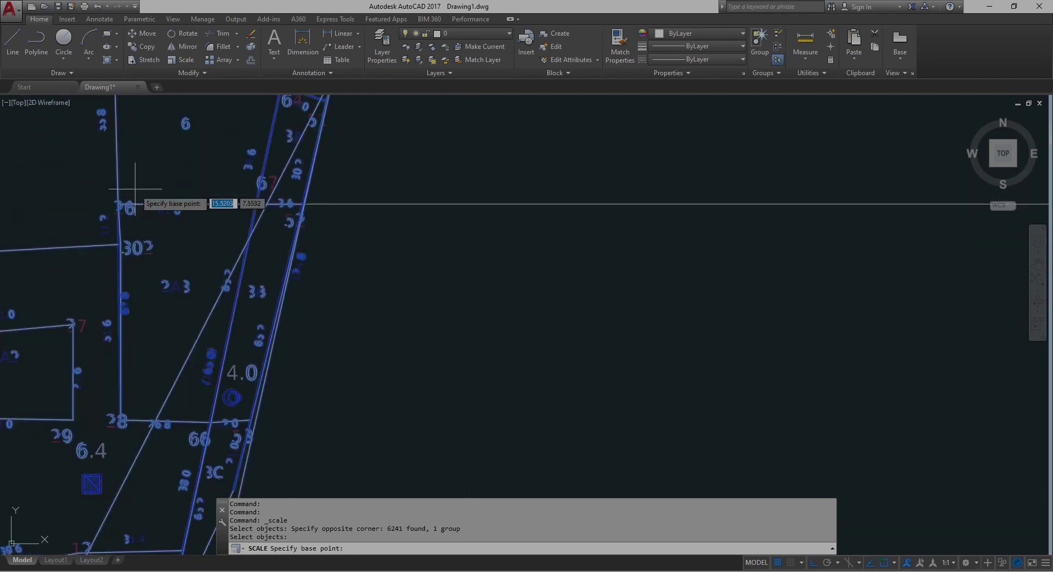
{"action": "scroll", "coordinate": [126, 206], "scroll_direction": "up", "scroll_amount": 4}
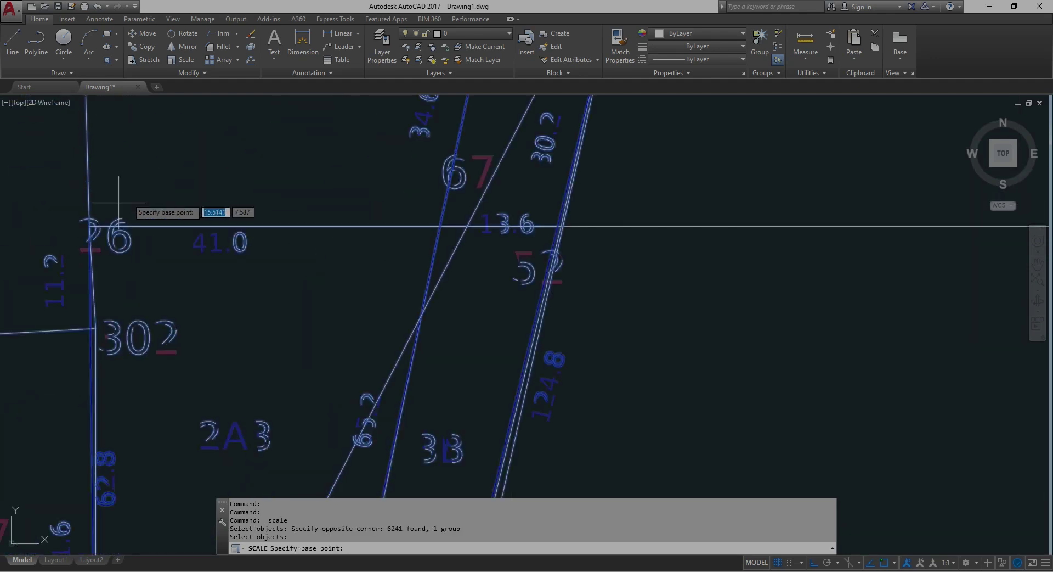
Set the base point and reference length along the span marked 41.0
{"action": "left_click", "coordinate": [90, 226]}
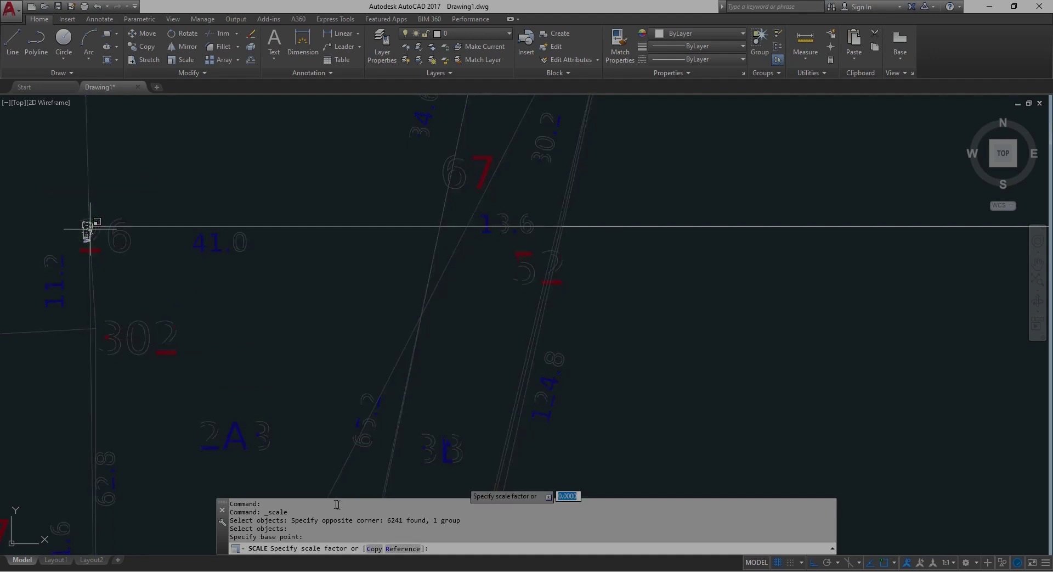
{"action": "left_click", "coordinate": [393, 547]}
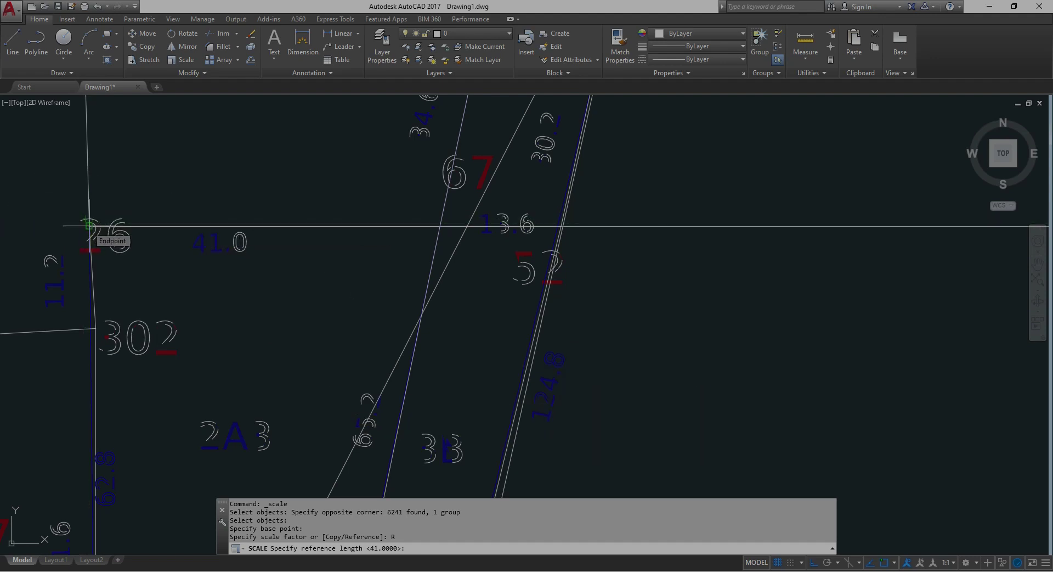
{"action": "left_click", "coordinate": [88, 224]}
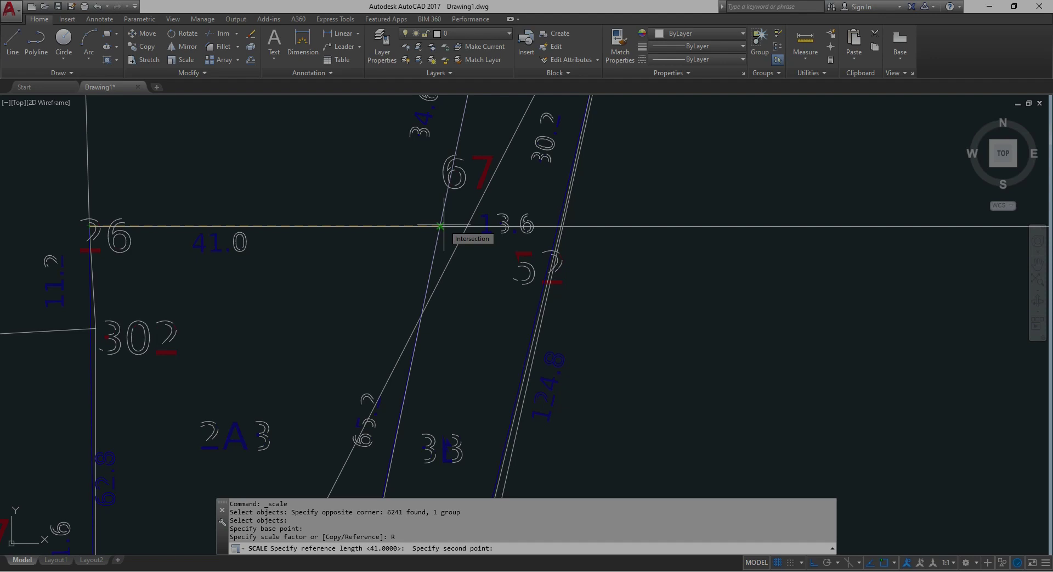
{"action": "left_click", "coordinate": [440, 225]}
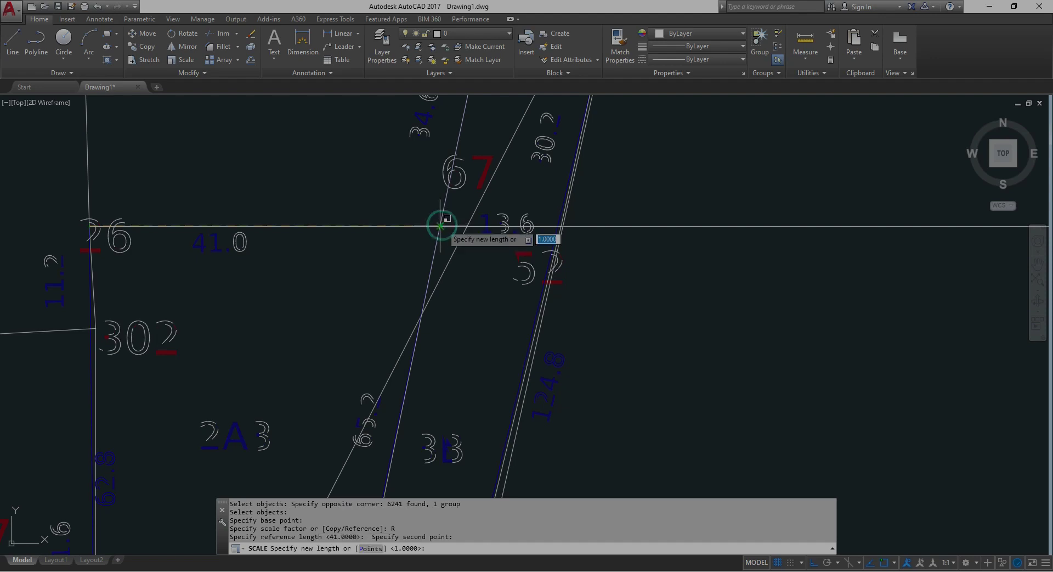
Stretch the 41.0 span to the end of the 41-unit reference line
{"action": "scroll", "coordinate": [153, 181], "scroll_direction": "down", "scroll_amount": 1}
{"action": "scroll", "coordinate": [162, 187], "scroll_direction": "down", "scroll_amount": 1}
{"action": "scroll", "coordinate": [162, 187], "scroll_direction": "down", "scroll_amount": 2}
{"action": "scroll", "coordinate": [163, 187], "scroll_direction": "down", "scroll_amount": 1}
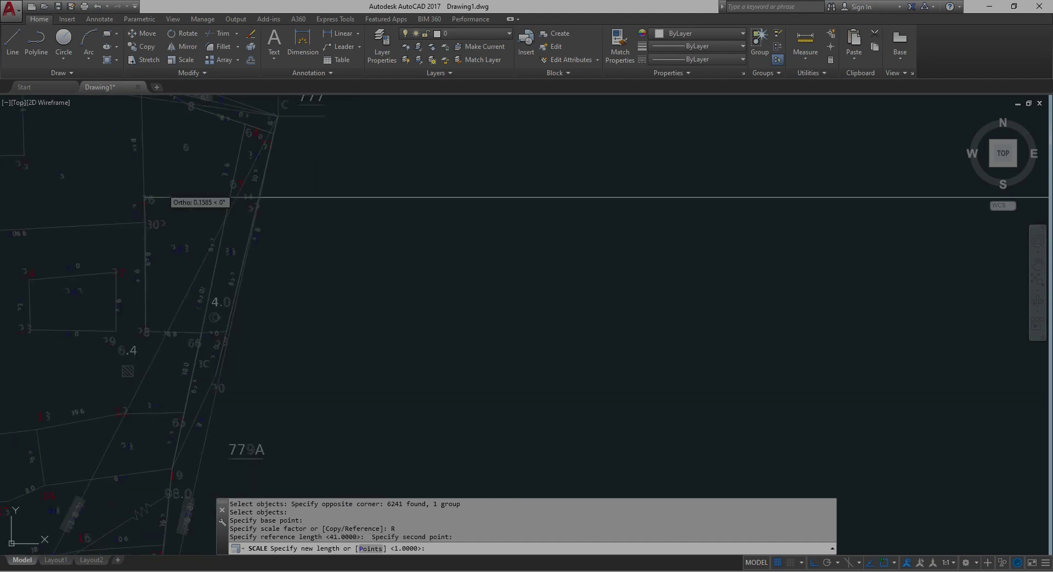
{"action": "scroll", "coordinate": [162, 187], "scroll_direction": "down", "scroll_amount": 1}
{"action": "scroll", "coordinate": [162, 188], "scroll_direction": "down", "scroll_amount": 1}
{"action": "scroll", "coordinate": [163, 190], "scroll_direction": "down", "scroll_amount": 1}
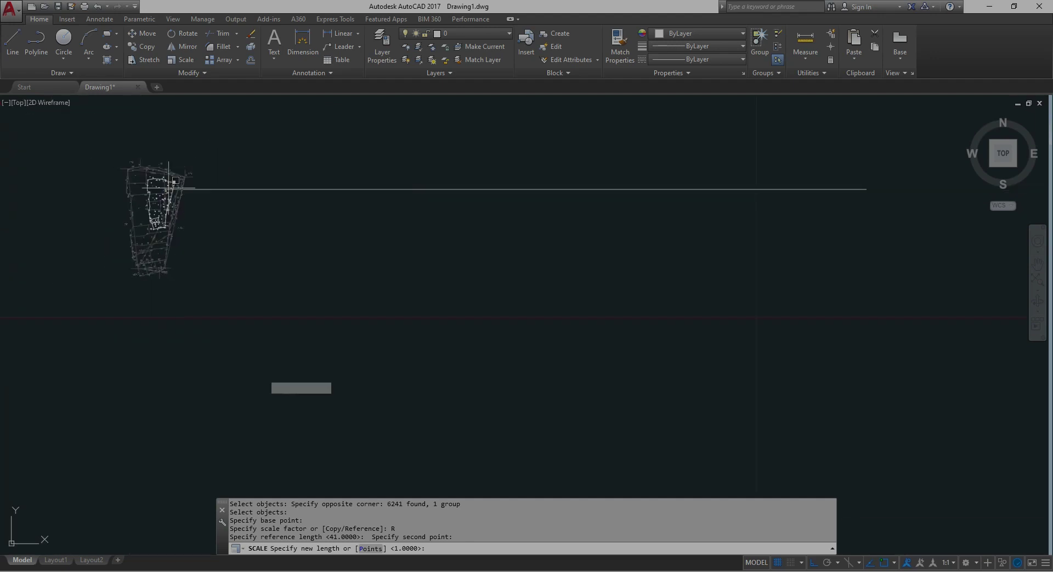
{"action": "scroll", "coordinate": [432, 253], "scroll_direction": "down", "scroll_amount": 2}
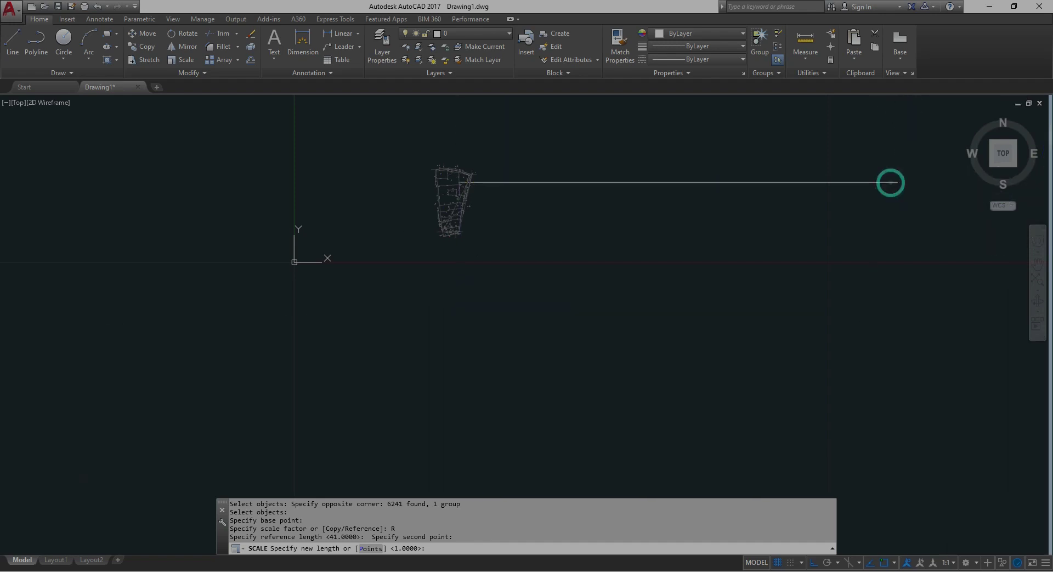
{"action": "left_click", "coordinate": [893, 182]}
{"action": "scroll", "coordinate": [439, 272], "scroll_direction": "down", "scroll_amount": 5}
{"action": "scroll", "coordinate": [439, 272], "scroll_direction": "down", "scroll_amount": 3}
{"action": "scroll", "coordinate": [559, 254], "scroll_direction": "down", "scroll_amount": 1}
{"action": "middle_click_drag", "start_coordinate": [559, 254], "coordinate": [472, 191]}
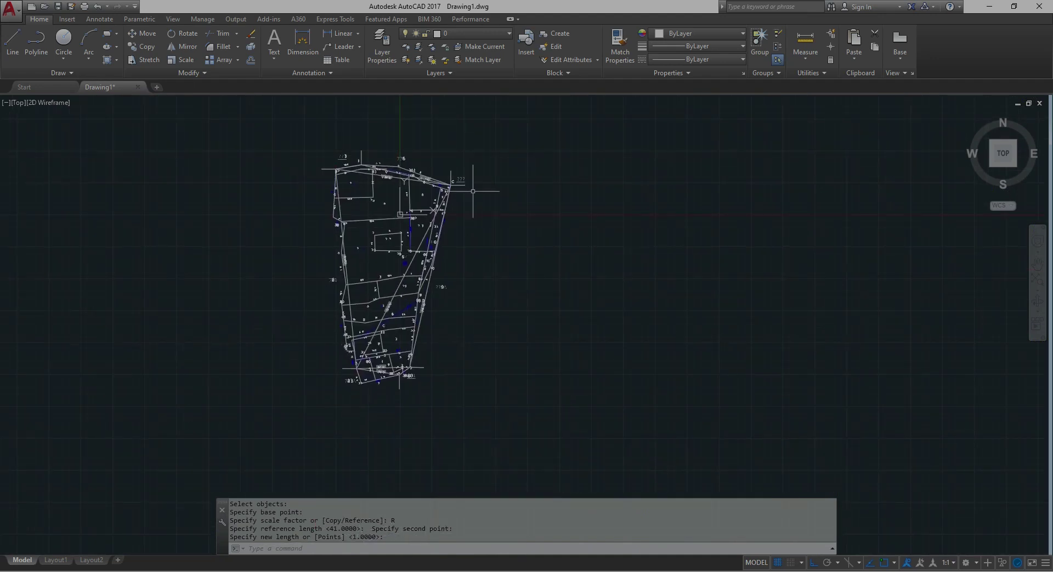
{"action": "scroll", "coordinate": [473, 191], "scroll_direction": "up", "scroll_amount": 2}
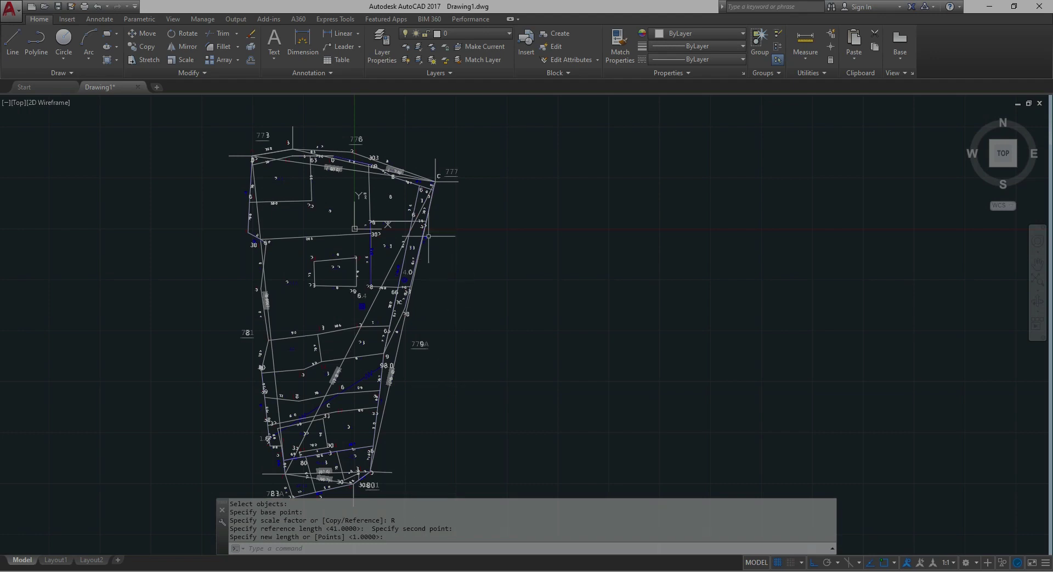
{"action": "scroll", "coordinate": [422, 219], "scroll_direction": "up", "scroll_amount": 4}
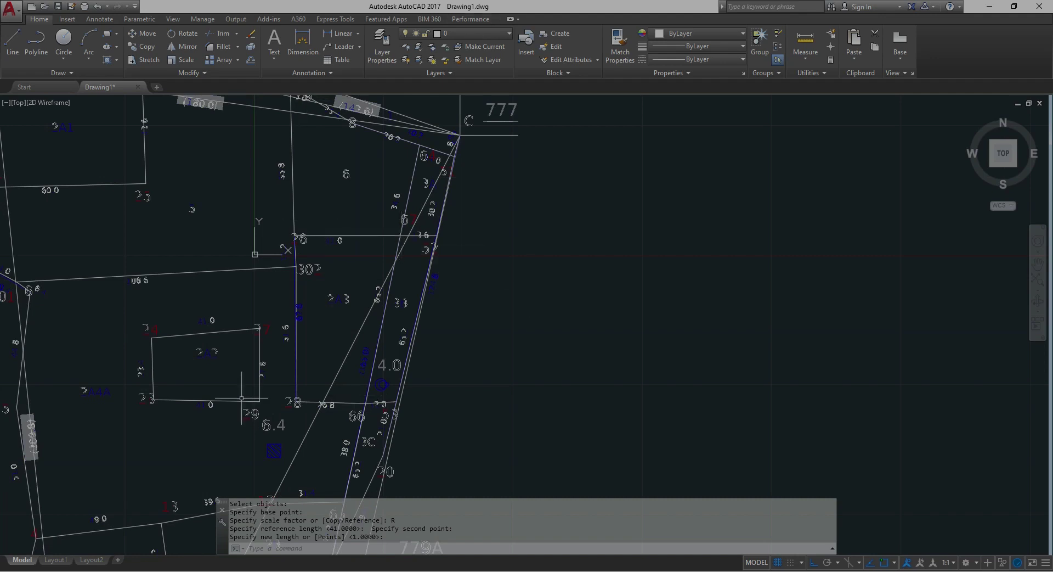
{"action": "scroll", "coordinate": [239, 389], "scroll_direction": "down", "scroll_amount": 4}
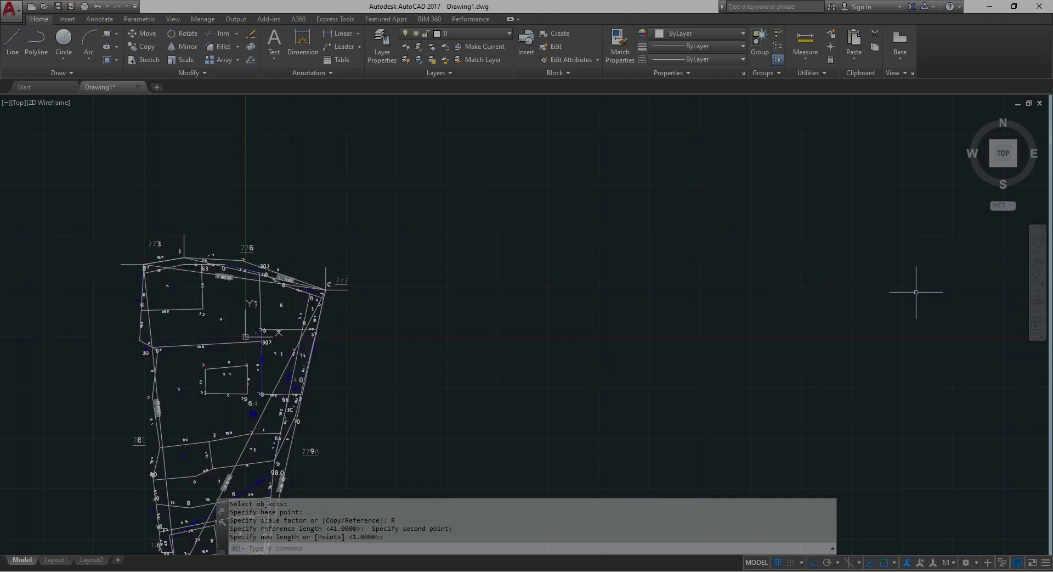
{"action": "scroll", "coordinate": [327, 287], "scroll_direction": "down", "scroll_amount": 2}
{"action": "scroll", "coordinate": [274, 307], "scroll_direction": "up", "scroll_amount": 3}
{"action": "scroll", "coordinate": [278, 303], "scroll_direction": "up", "scroll_amount": 2}
{"action": "scroll", "coordinate": [278, 303], "scroll_direction": "up", "scroll_amount": 2}
{"action": "scroll", "coordinate": [278, 303], "scroll_direction": "down", "scroll_amount": 2}
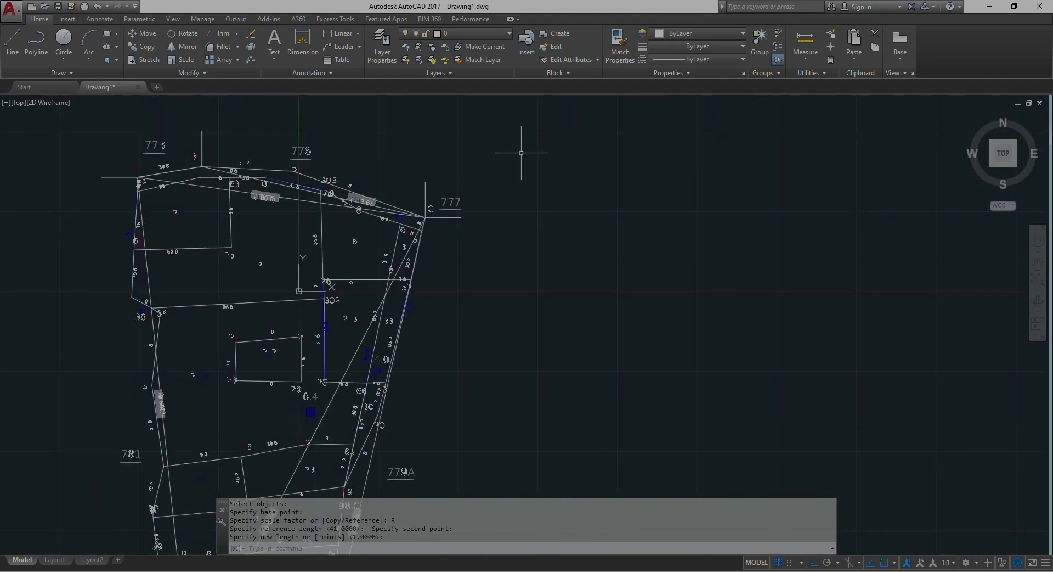
{"action": "scroll", "coordinate": [386, 191], "scroll_direction": "down", "scroll_amount": 4}
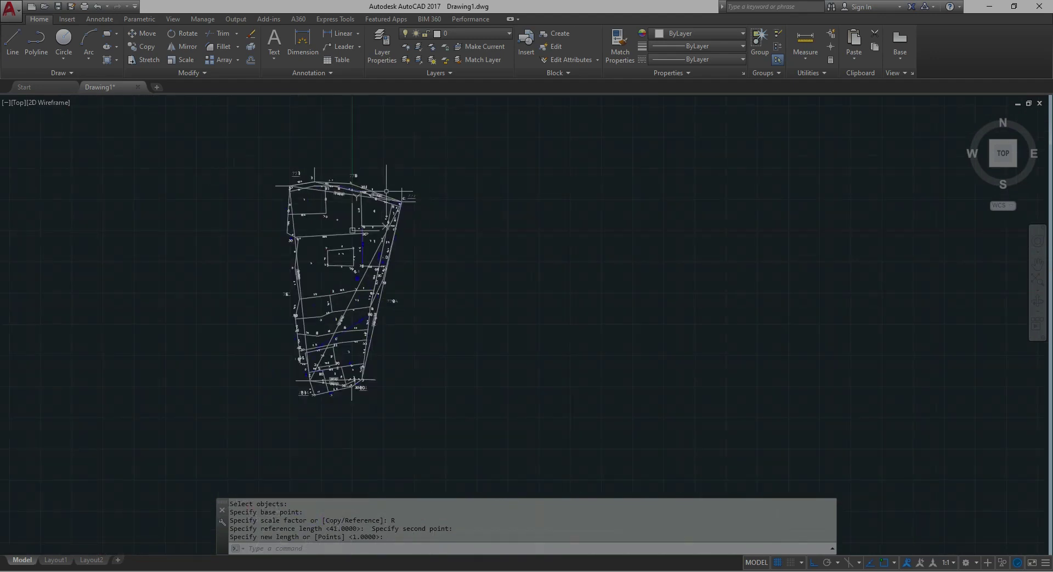
{"action": "left_click", "coordinate": [393, 218]}
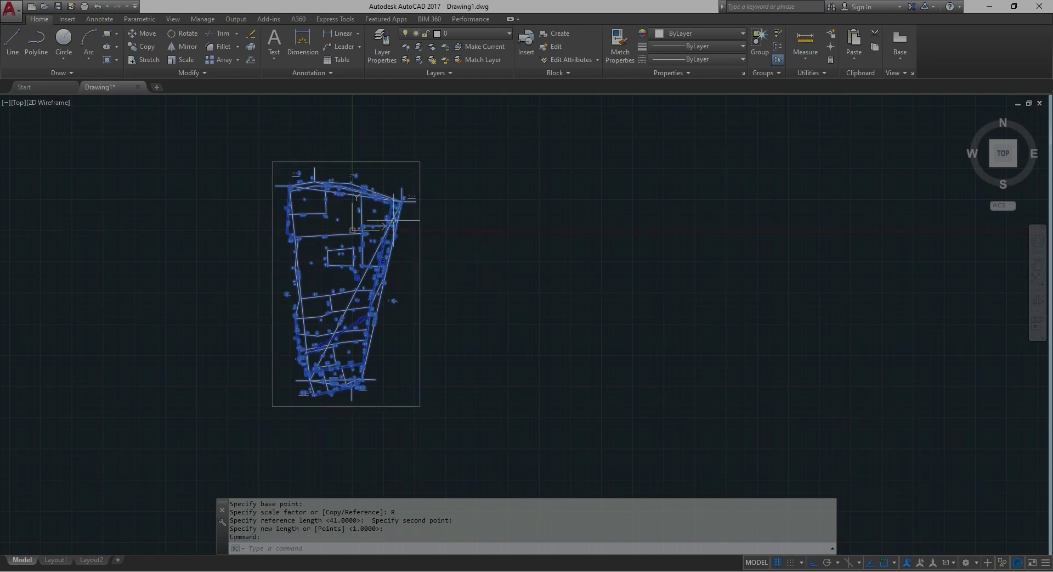